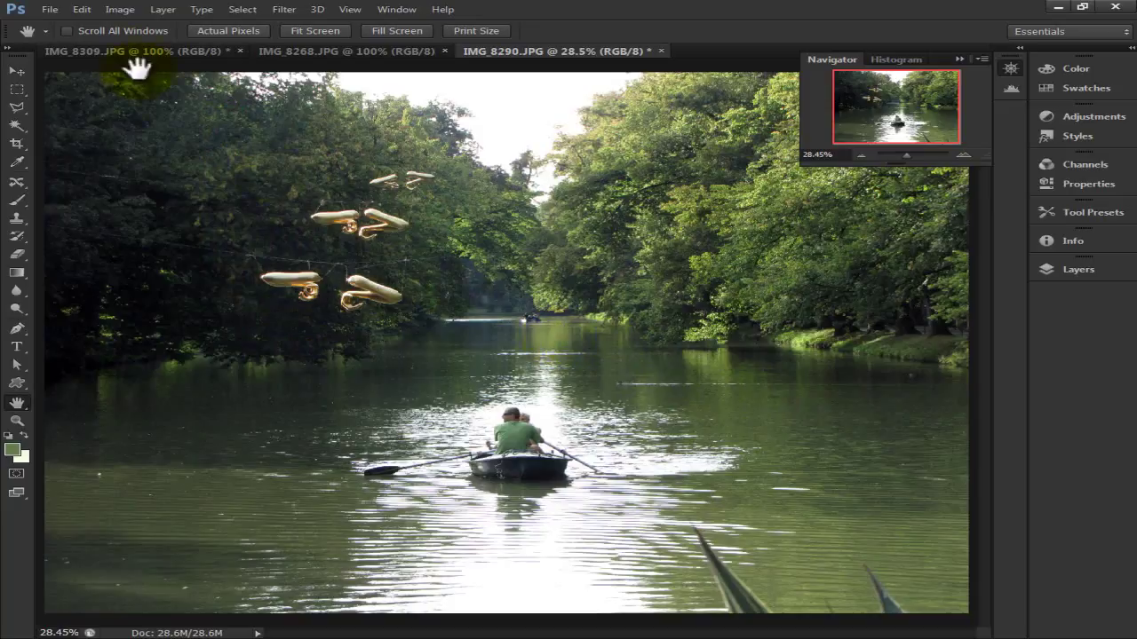
Step: Start saving the photo under a new file and turn on the As a Copy option, naming it IMG_8290 copy.jpg
left_click(48, 10)
left_click(77, 168)
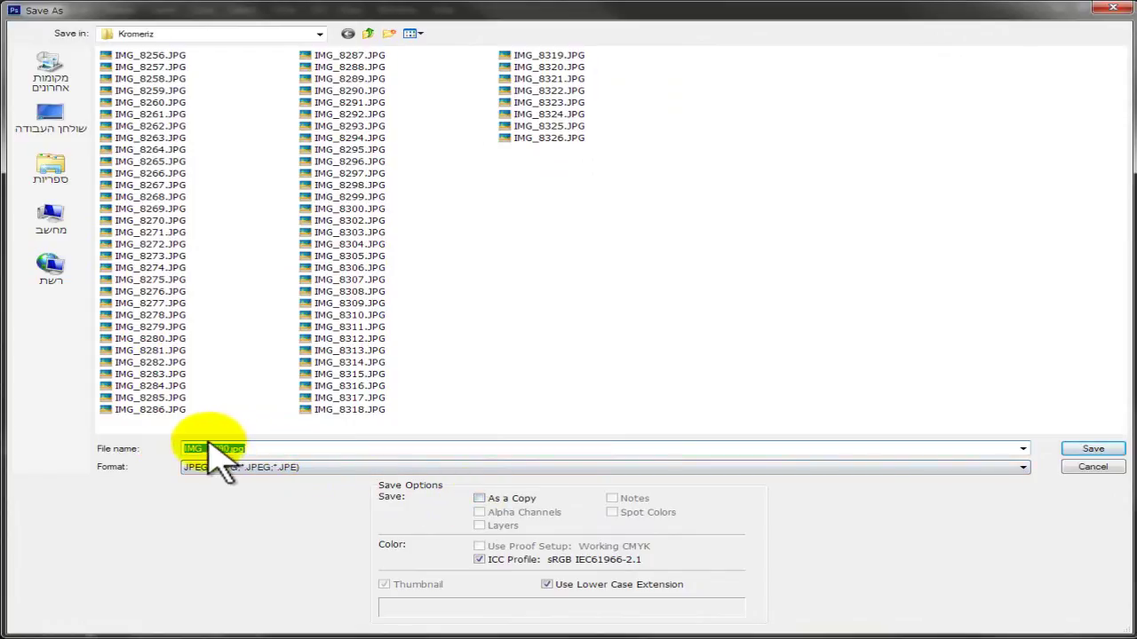
left_click(479, 499)
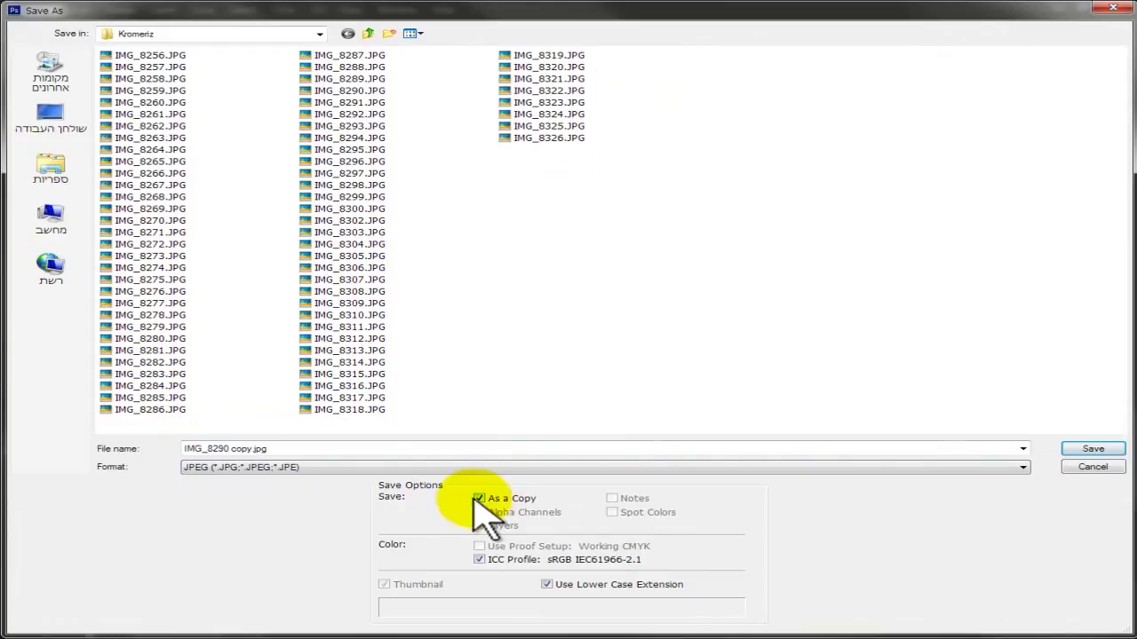
left_click(253, 449)
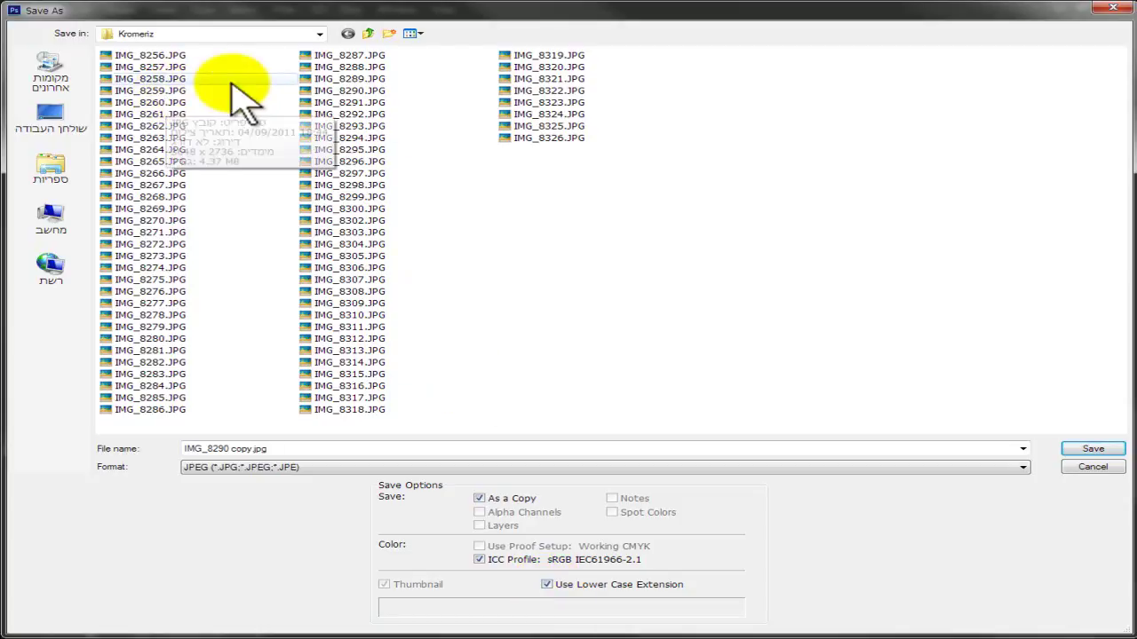
Step: Preview the Kromeriz folder's photos as extra large icons and large icons, and return to the plain list view
left_click(413, 33)
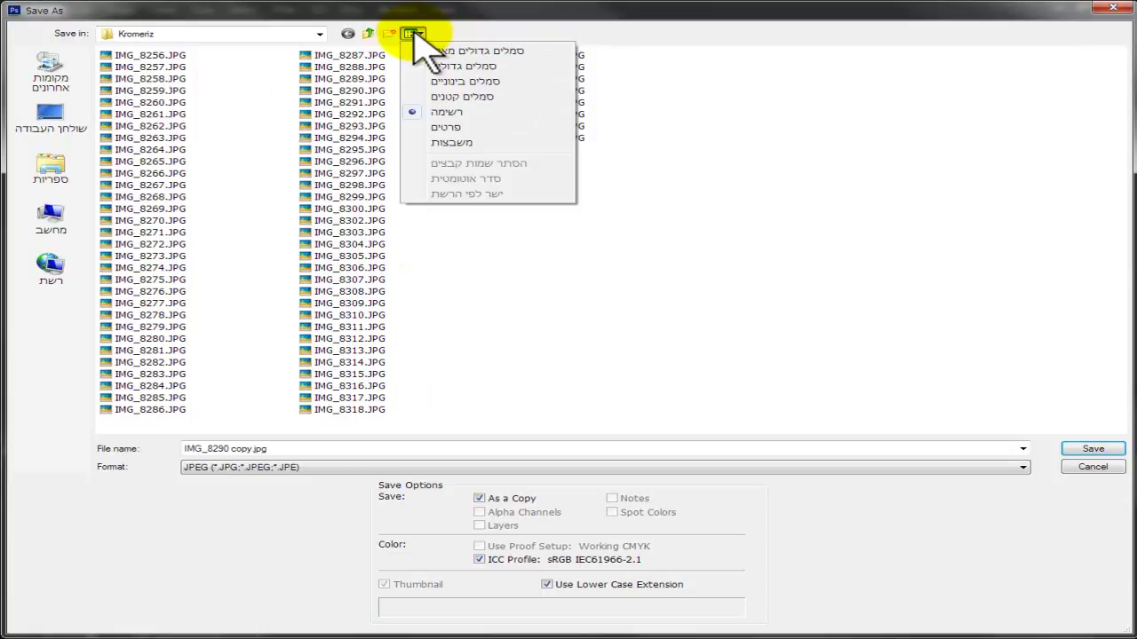
left_click(456, 52)
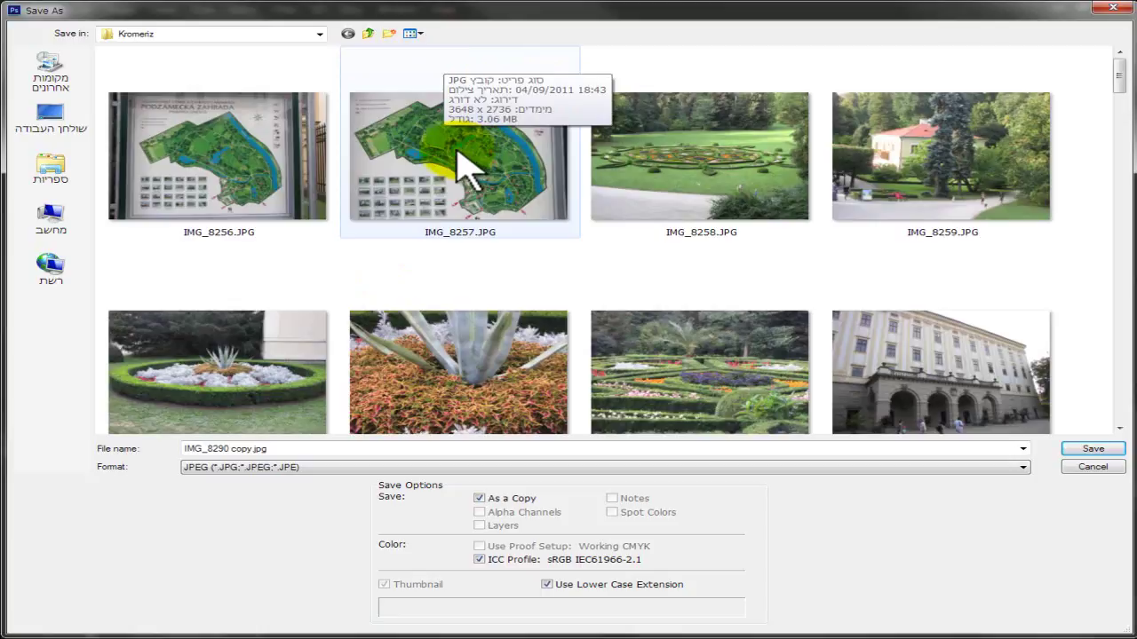
mouse_move(1118, 78)
left_mouse_down()
mouse_move(1124, 99)
mouse_move(1108, 108)
mouse_move(1103, 71)
left_mouse_up()
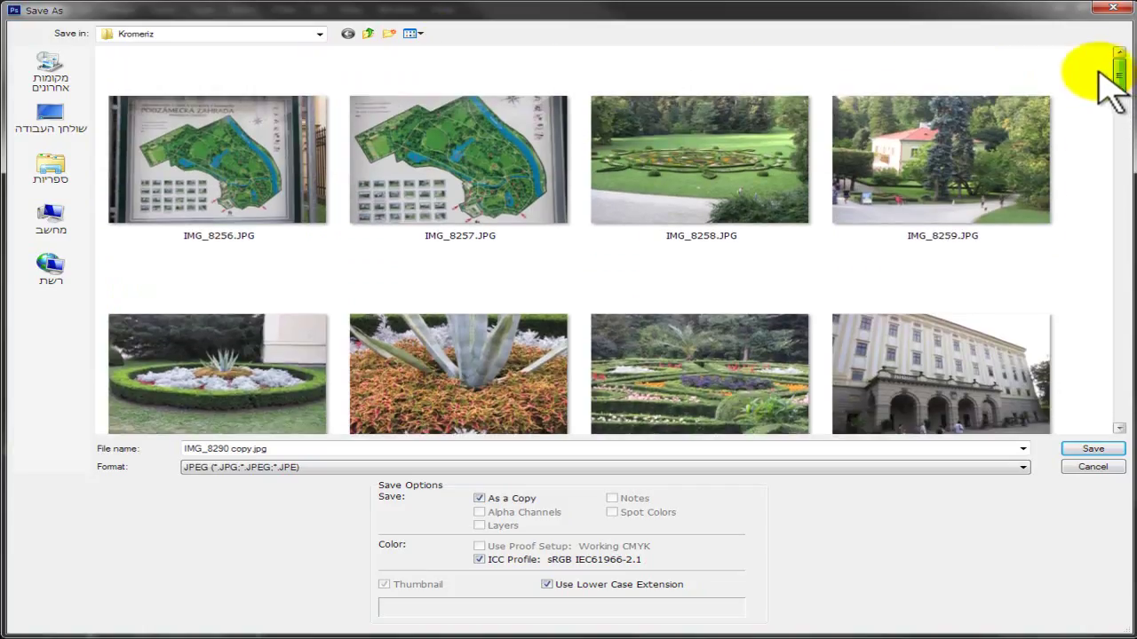
left_click(410, 33)
left_click(435, 66)
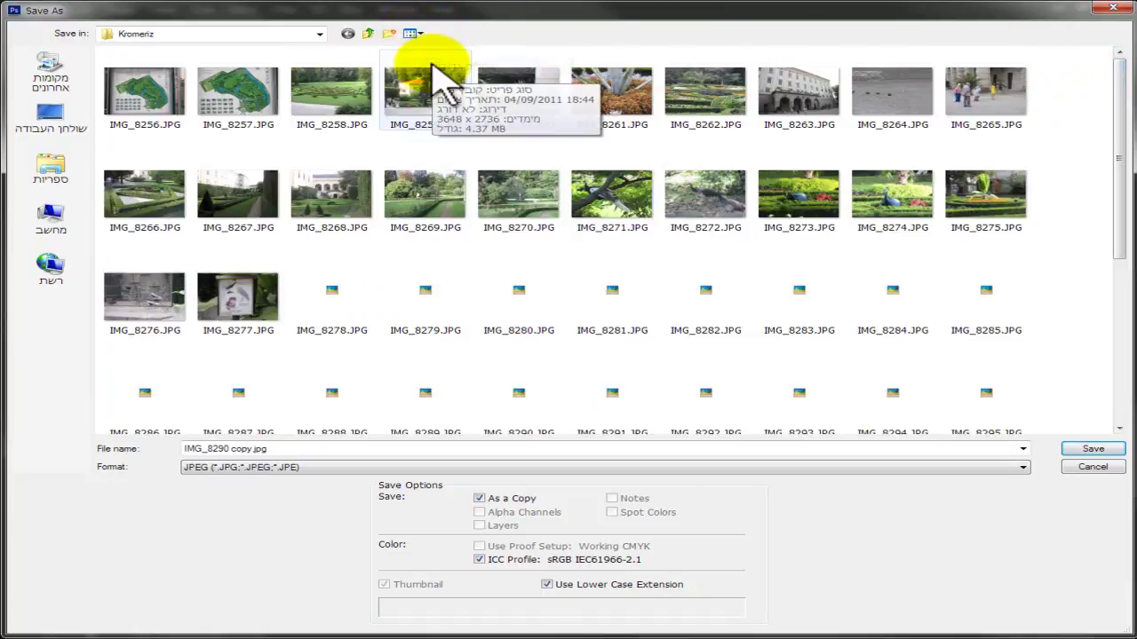
left_click(410, 34)
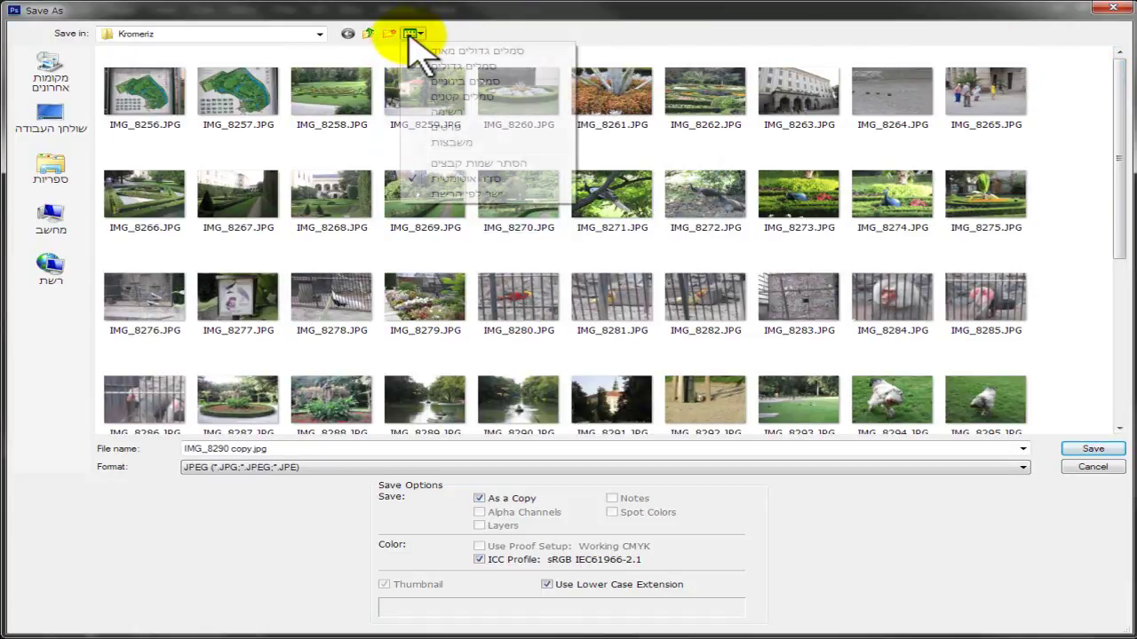
left_click(455, 112)
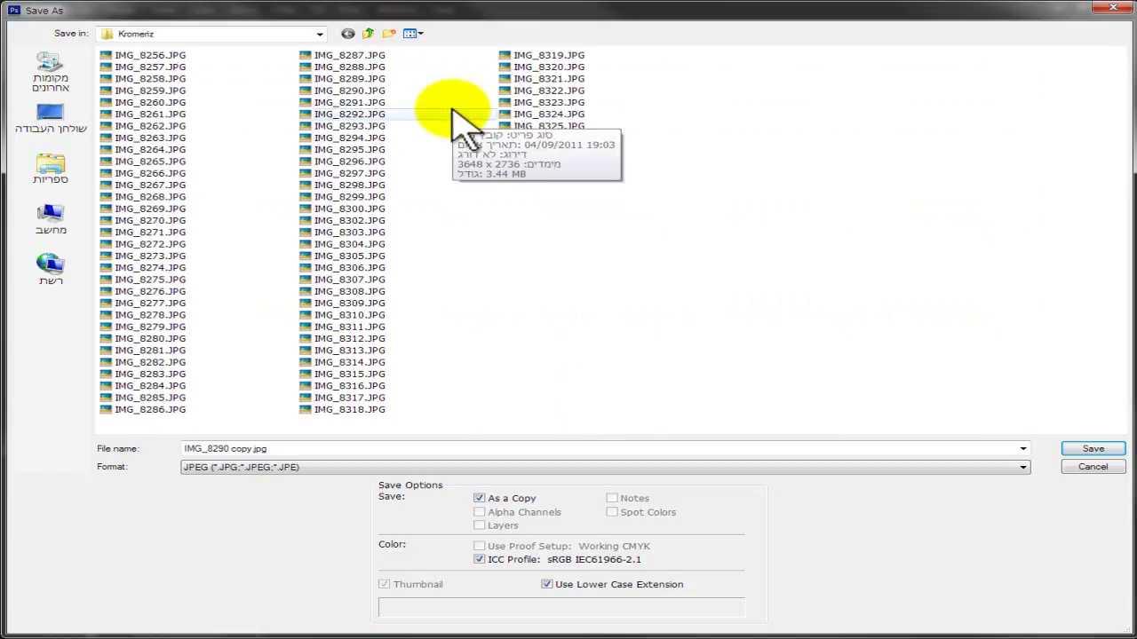
Step: Show the folder's files with details and sort them by date, newest first
left_click(410, 34)
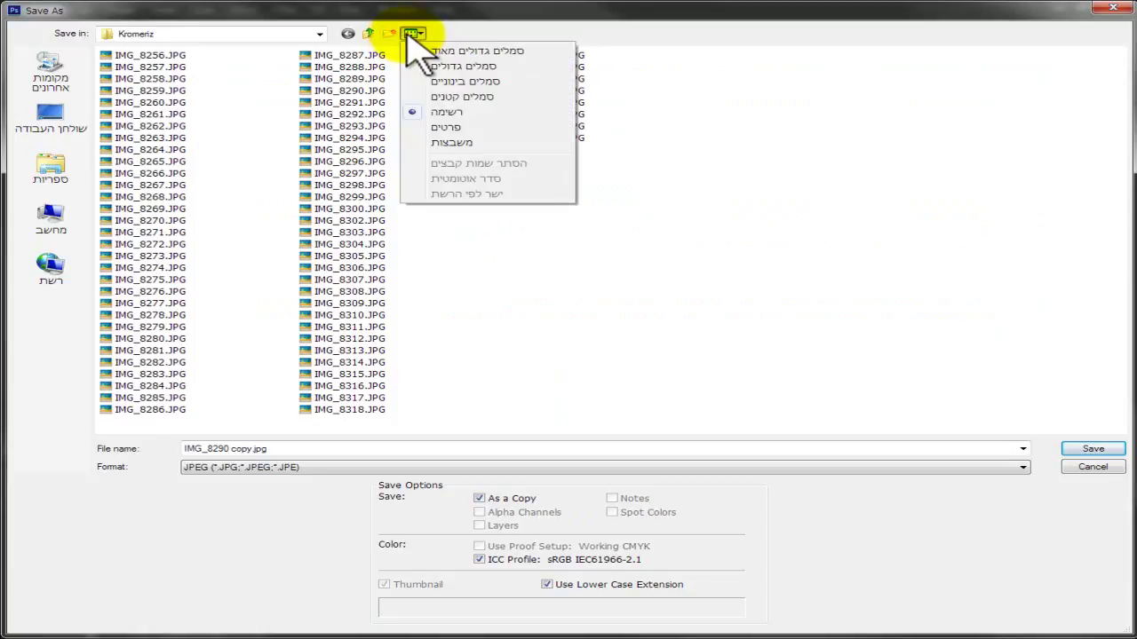
left_click(445, 128)
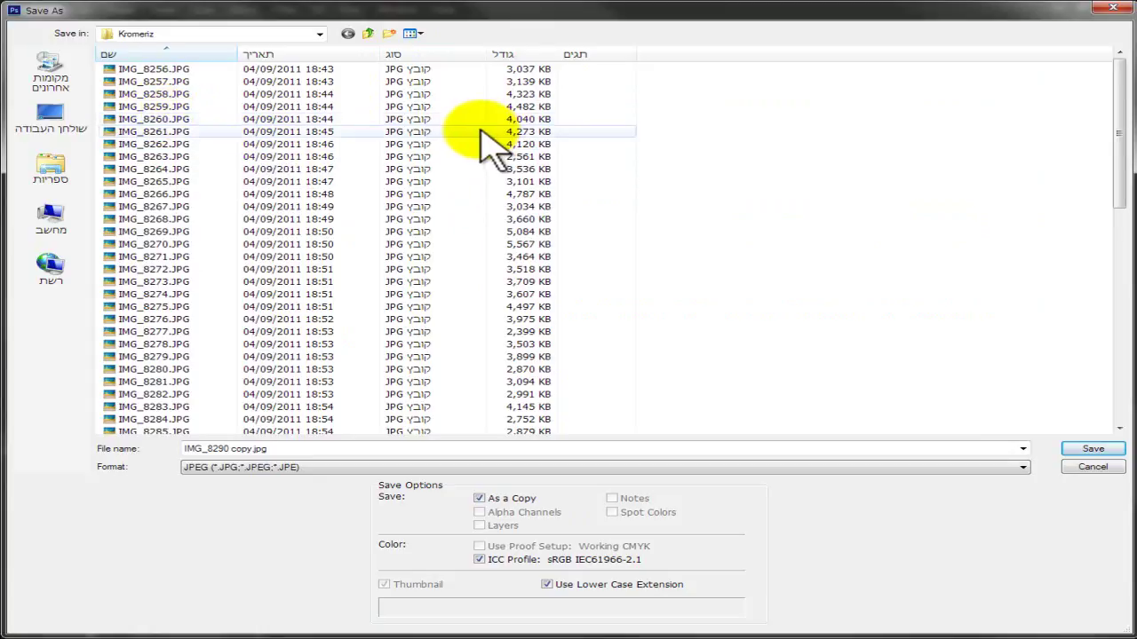
left_click(287, 55)
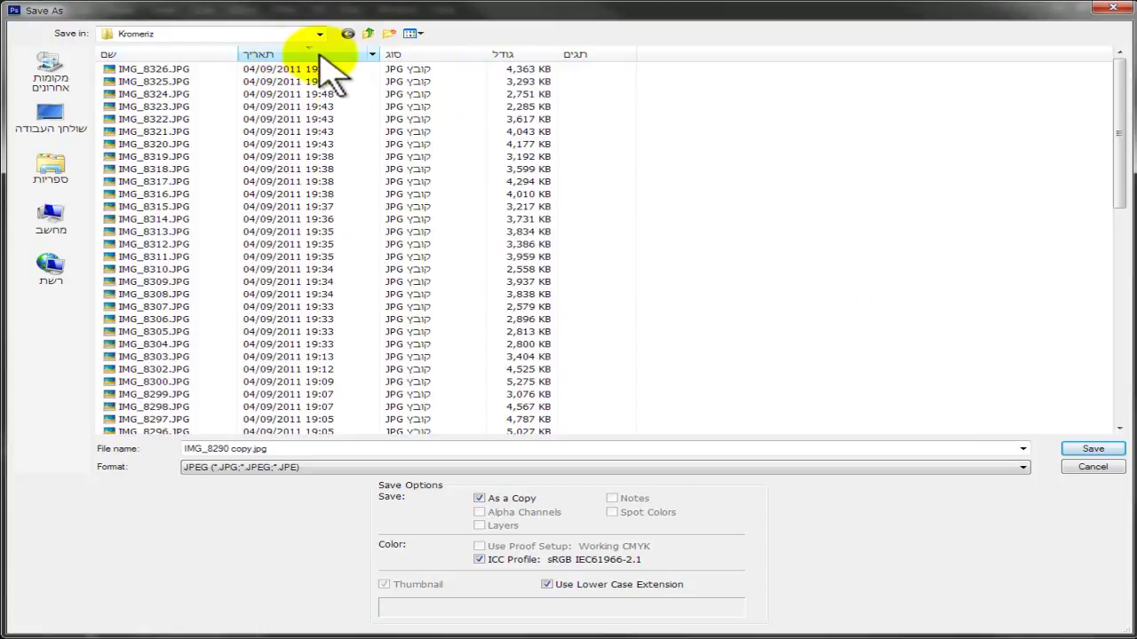
Step: Examine the filter options available for the date, size and name of the folder's files
left_click(373, 55)
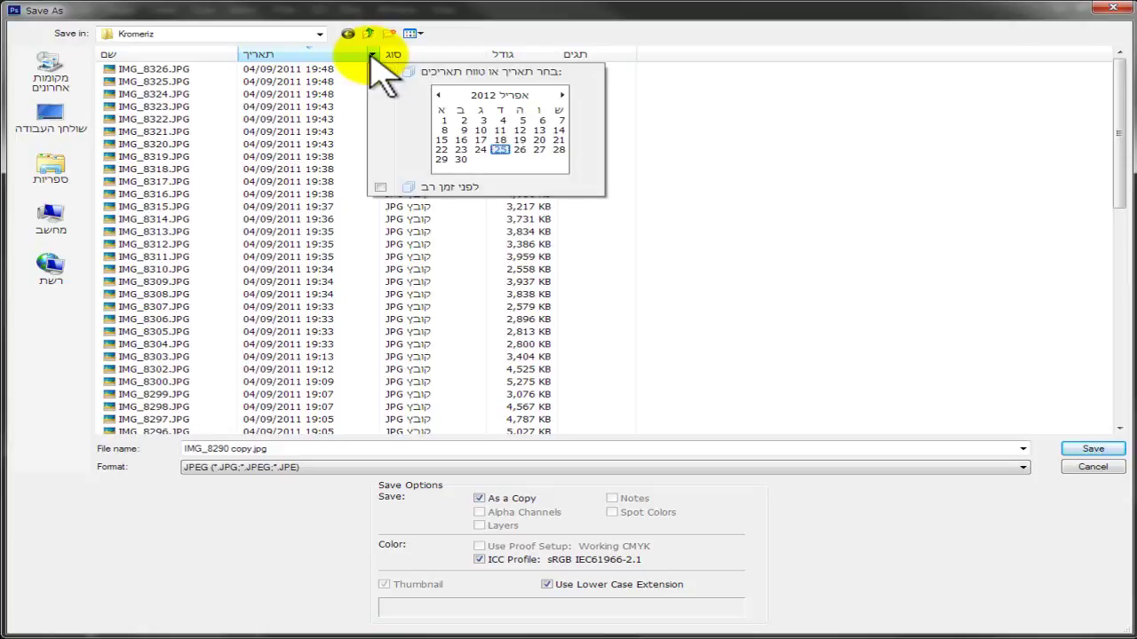
left_click(775, 186)
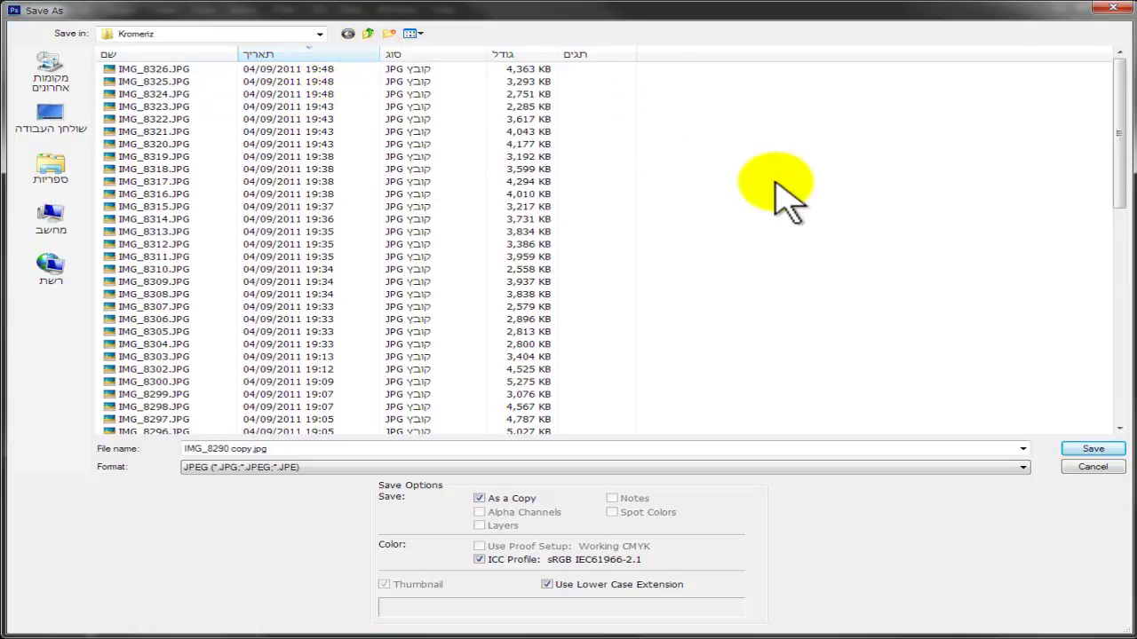
left_click(550, 55)
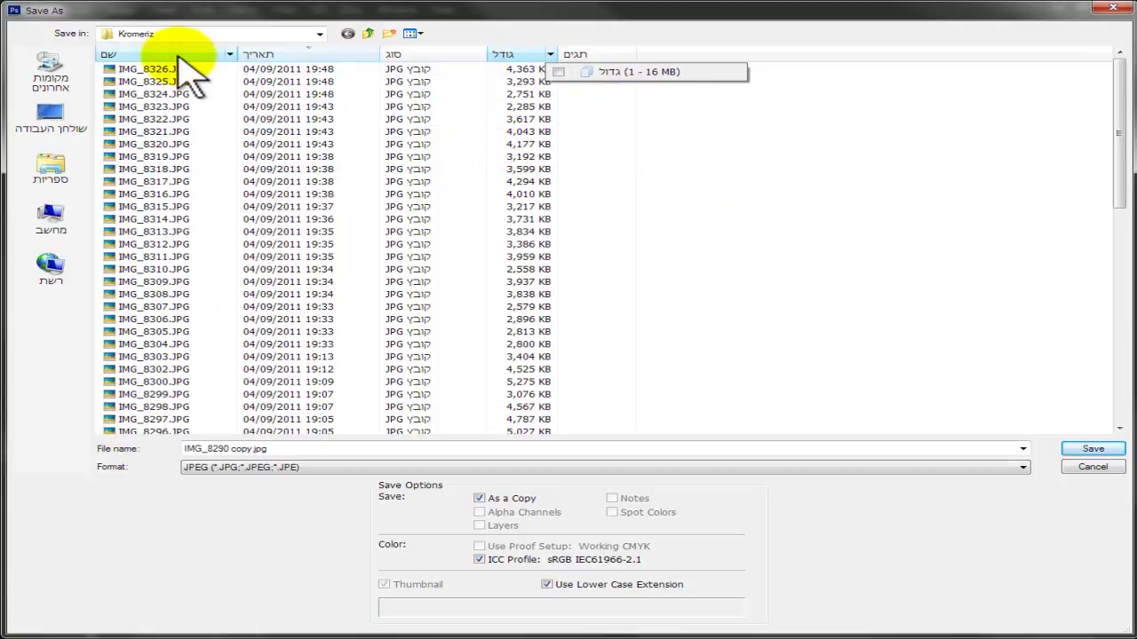
left_click(229, 55)
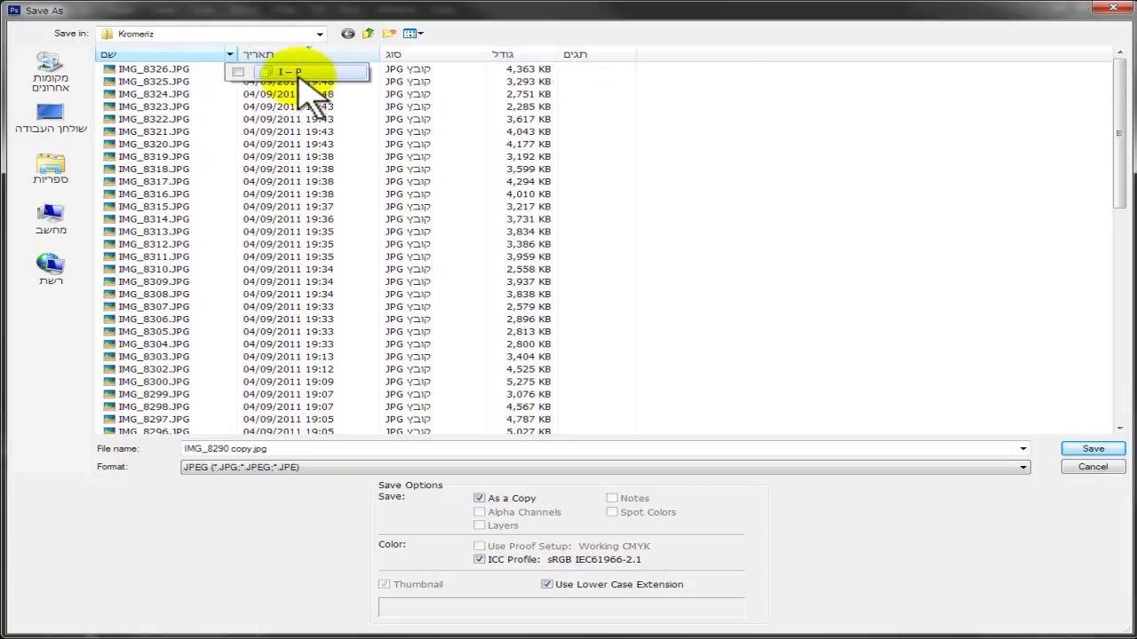
left_click(720, 183)
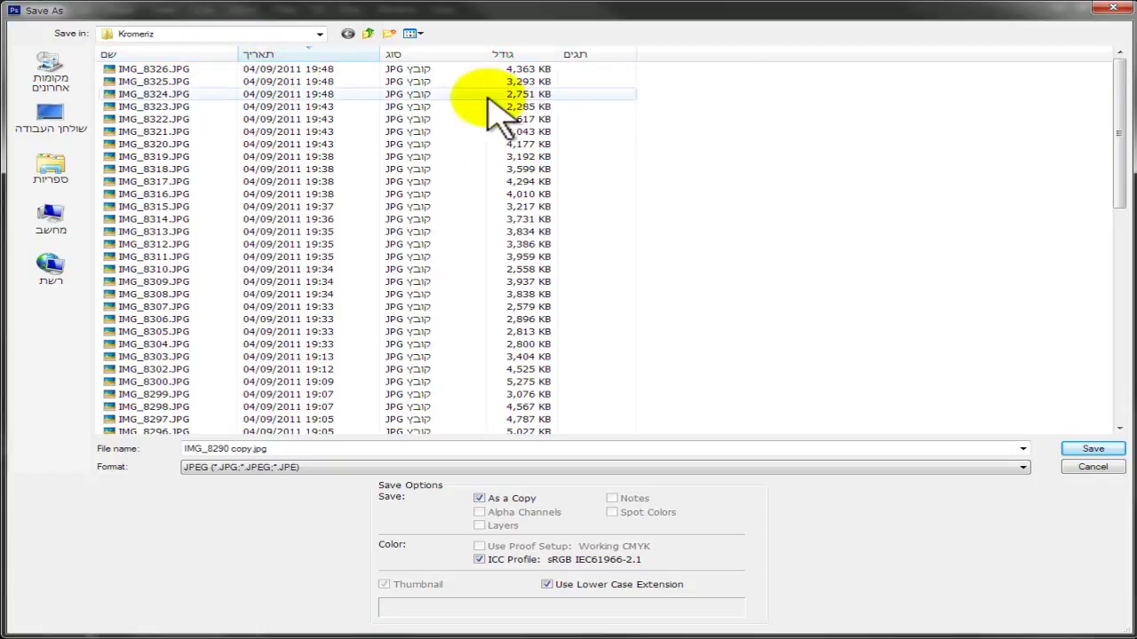
Step: Display the folder's files as tiles and look through the photos down to the last one
left_click(416, 32)
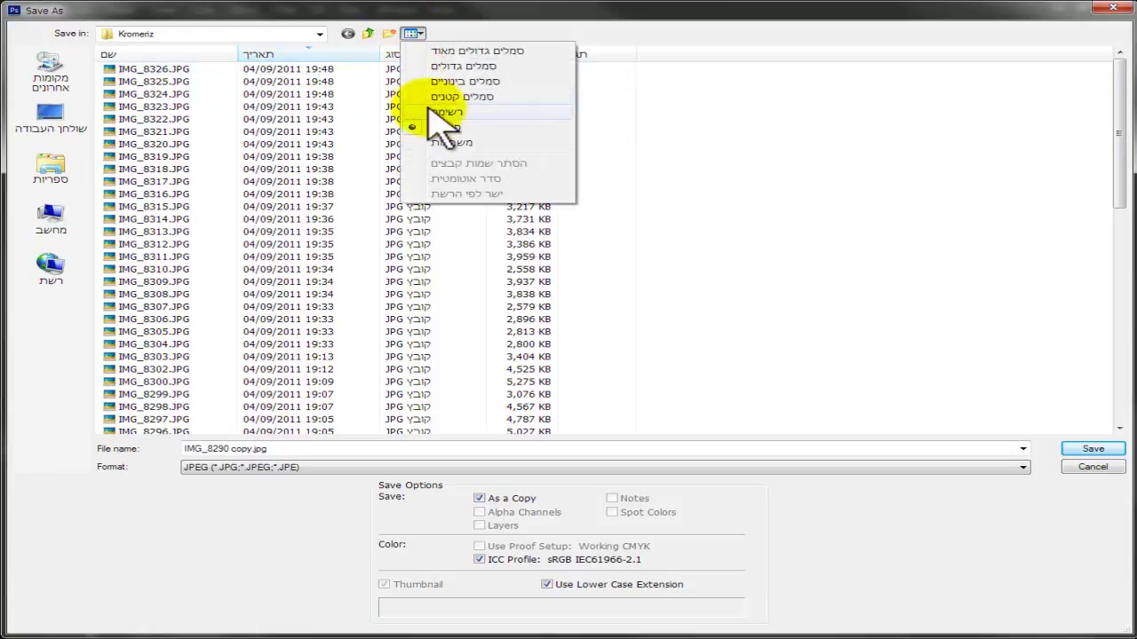
left_click(449, 143)
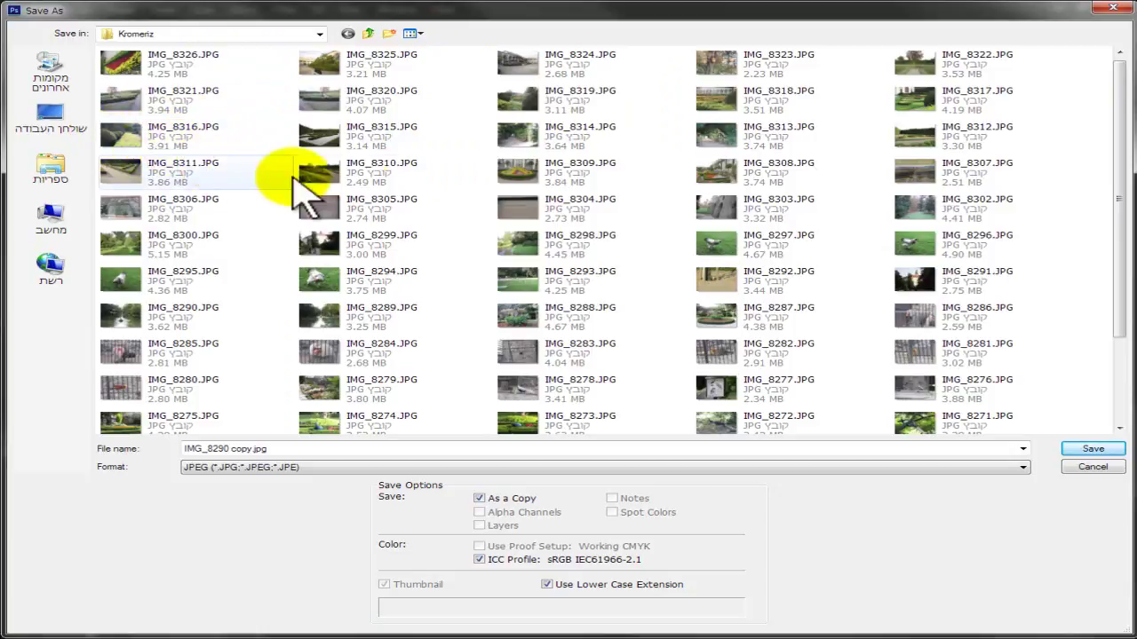
scroll(369, 213, "down", 3)
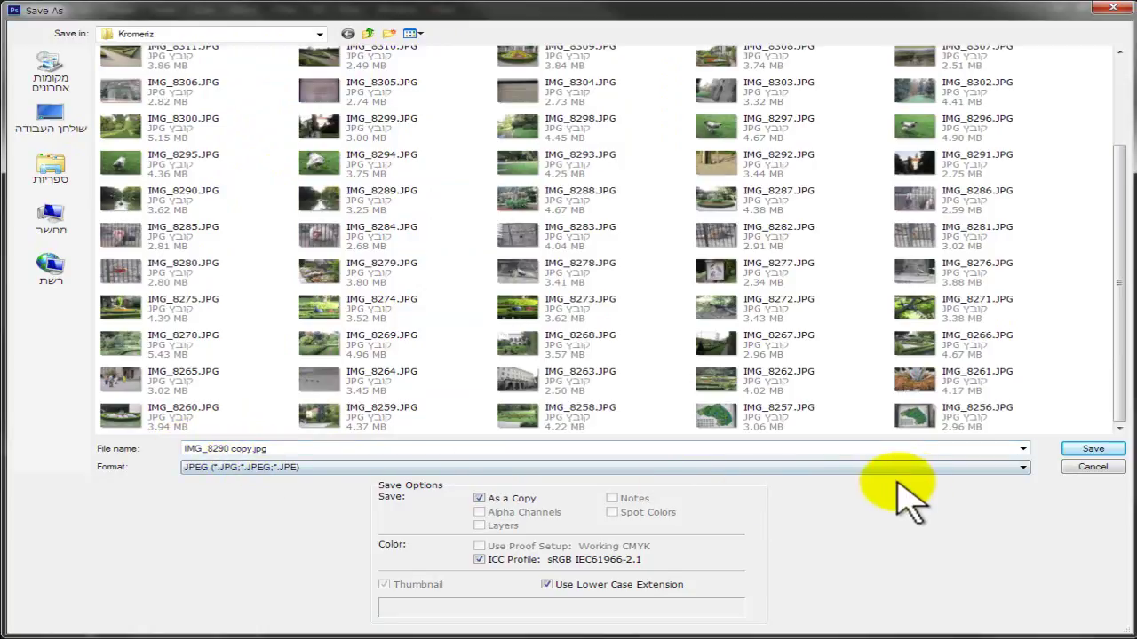
Step: Save the JPEG copy at quality 12 (Maximum) in Baseline ("Standard") format, after comparing the file size at quality 4
left_click(1080, 451)
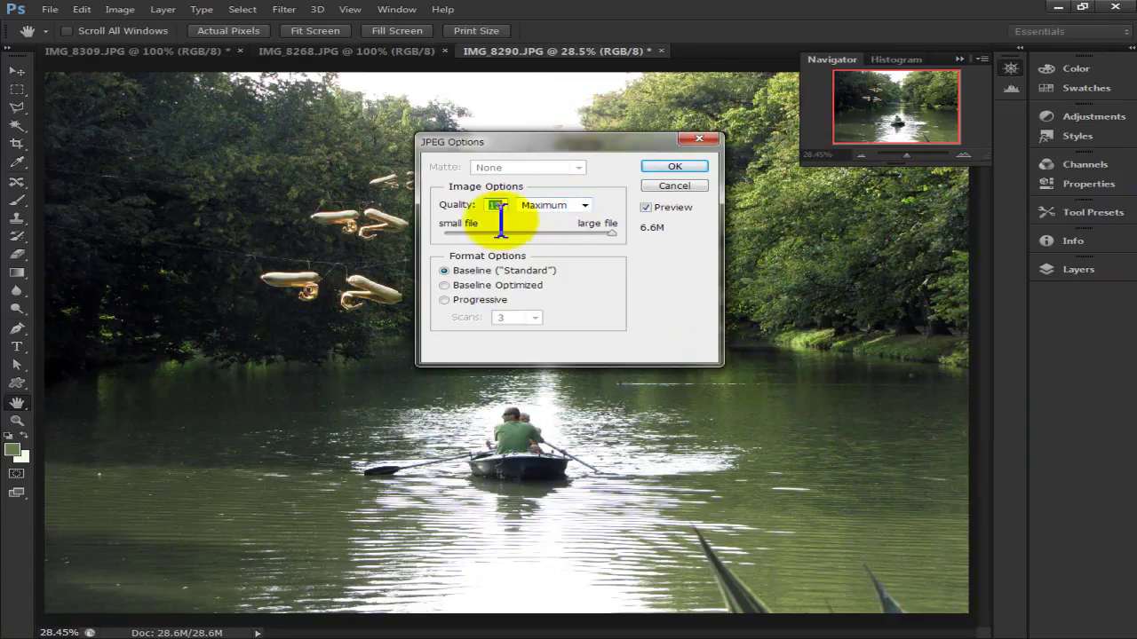
left_click_drag(610, 233, 498, 234)
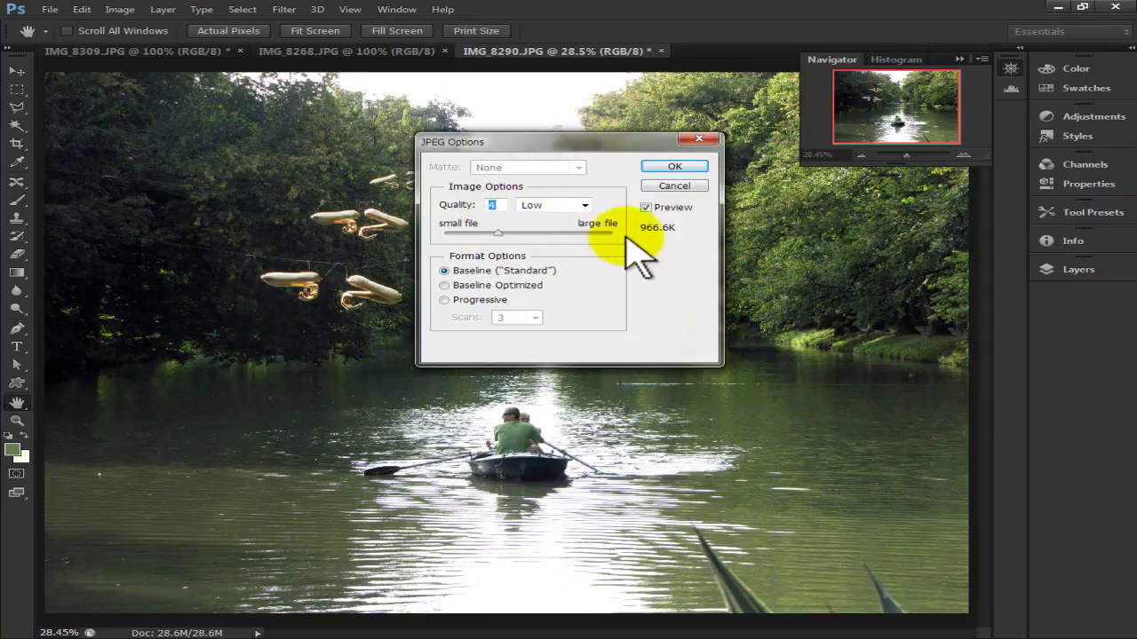
left_click_drag(497, 234, 622, 235)
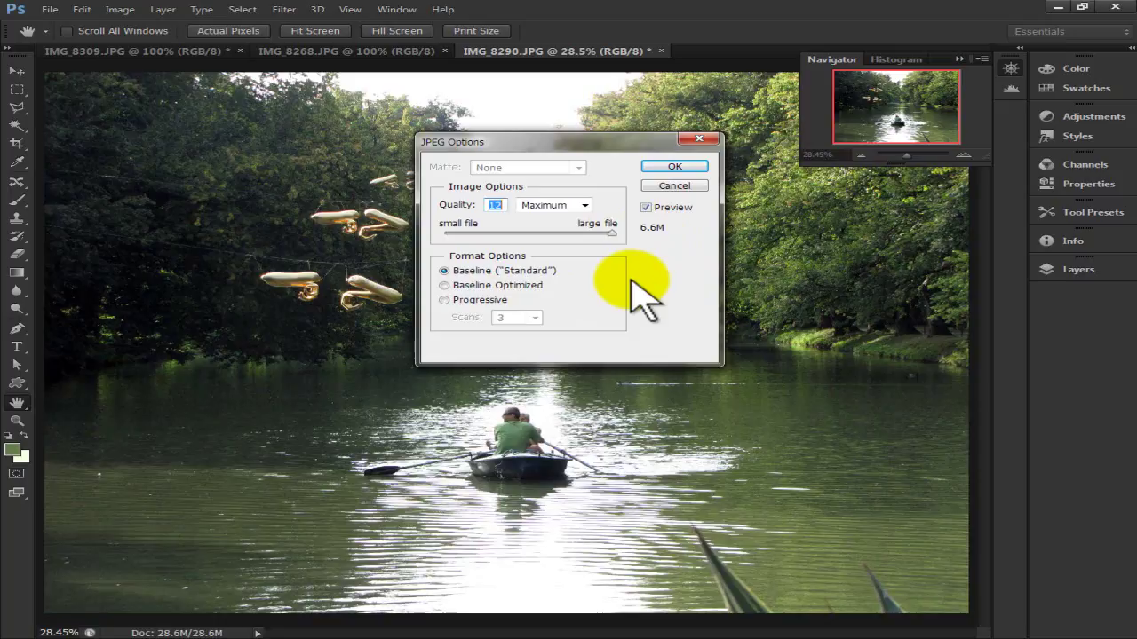
left_click(668, 169)
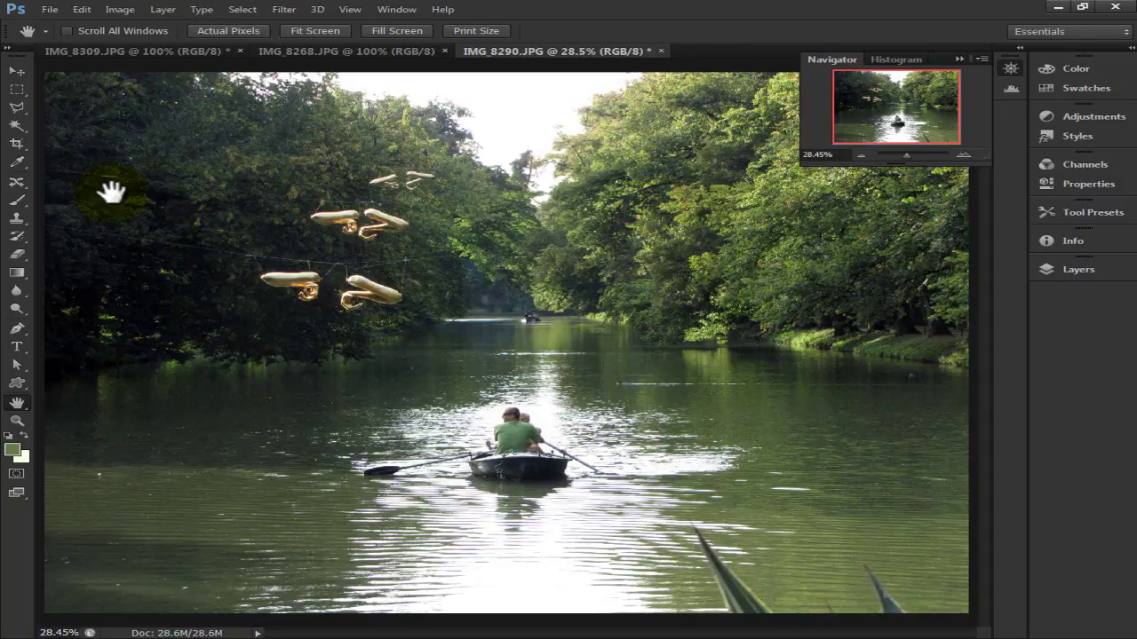
Step: Add the text "akuo" in black 48 px Tahoma Bold on the water near the far right bank
left_click(16, 346)
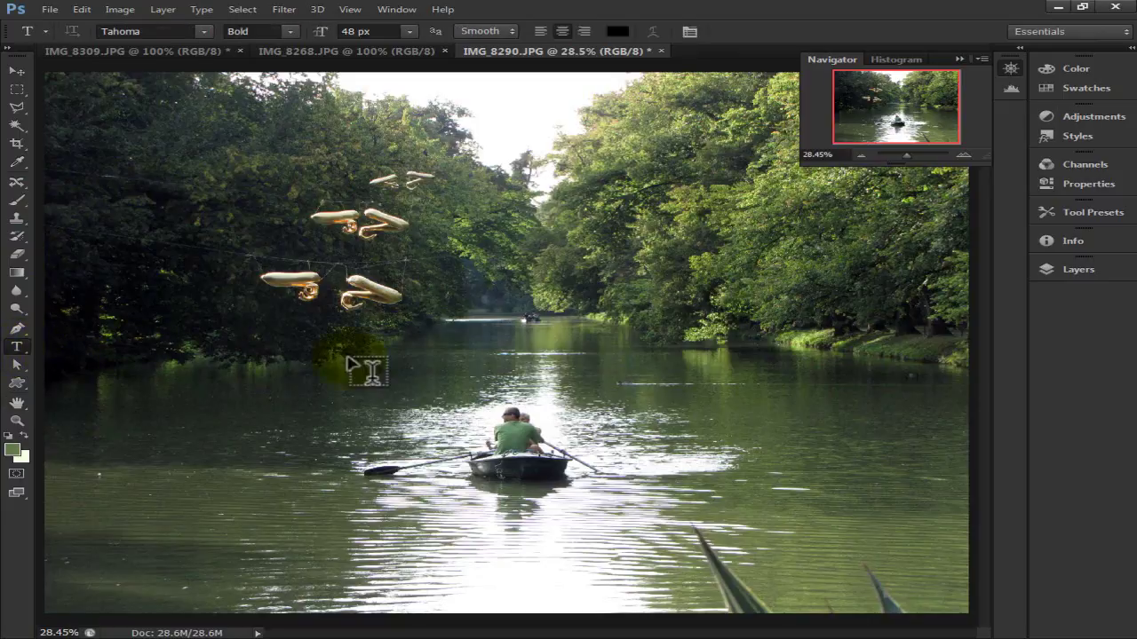
left_click(708, 362)
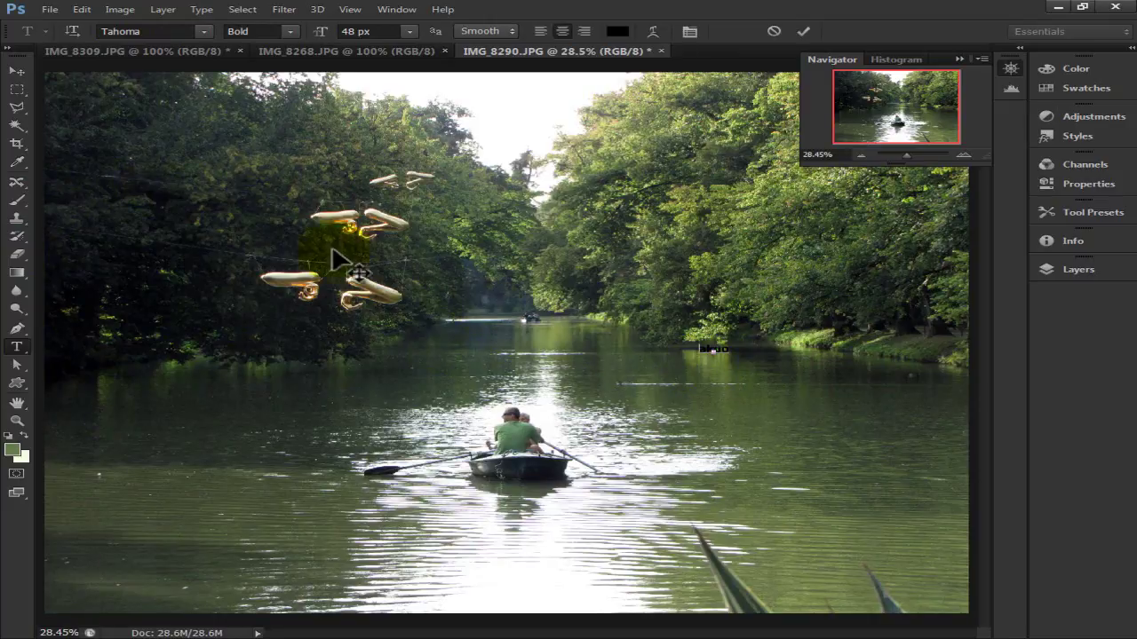
left_click(17, 71)
Step: Enlarge the "akuo" text to about 448% width and 411% height and place it on the water below the right bank
left_click(729, 372)
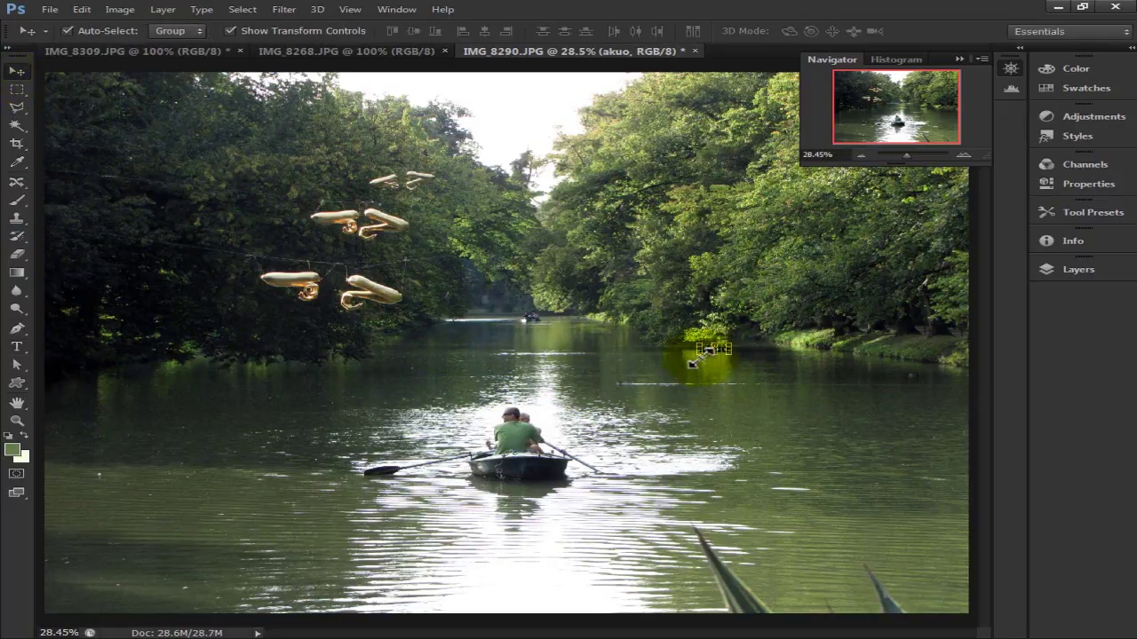
left_click_drag(640, 369, 804, 387)
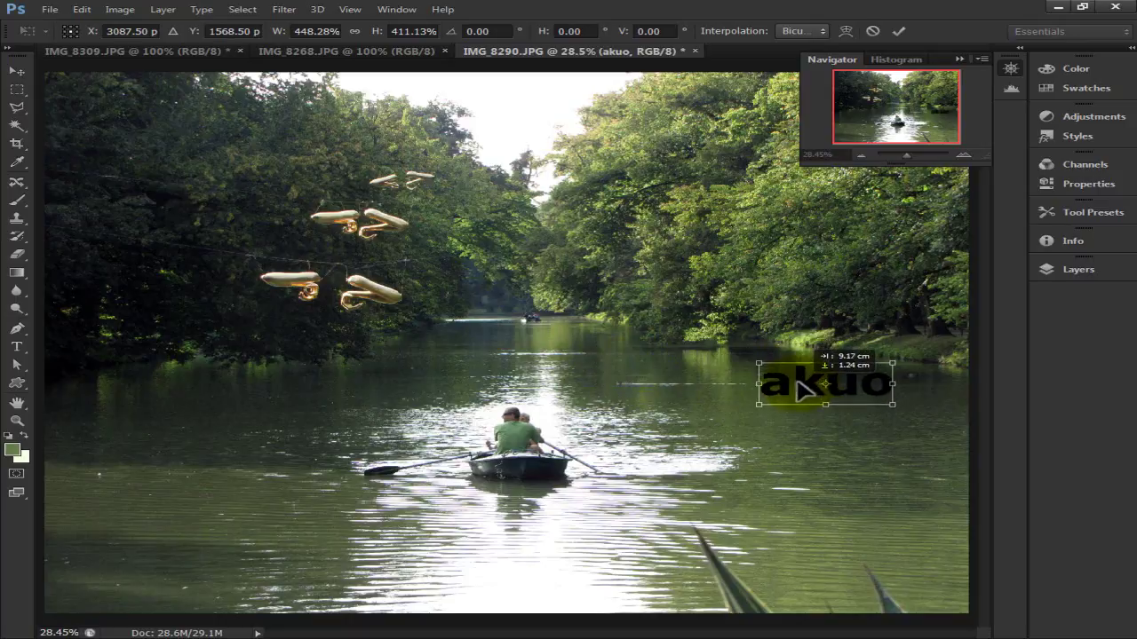
key("Return")
left_click(706, 342)
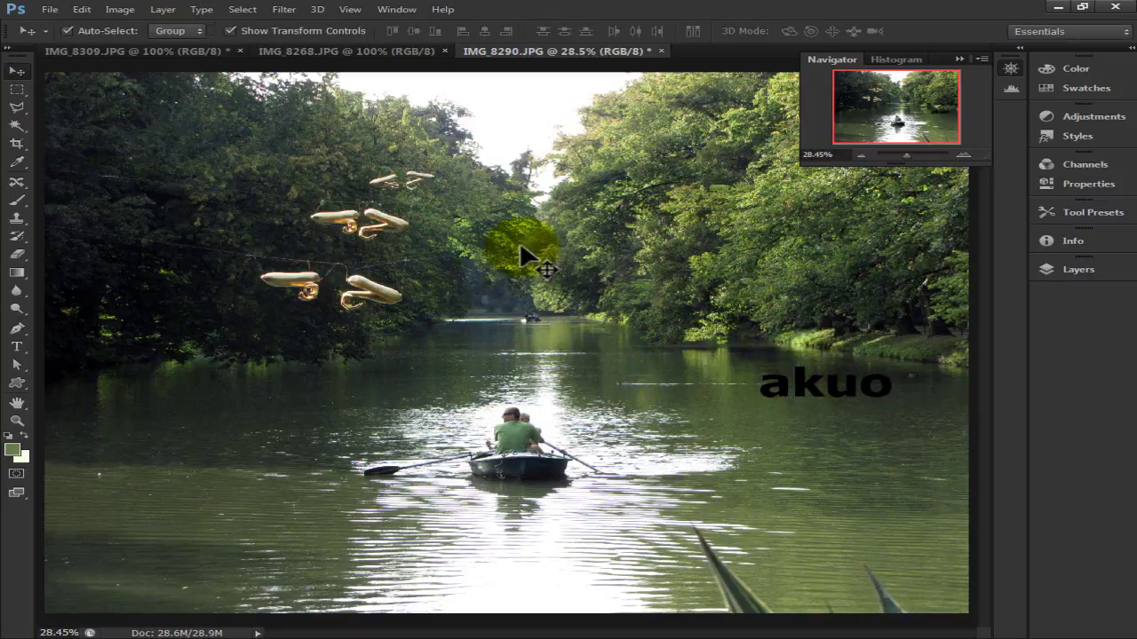
Step: Review the file formats offered for saving the layered image, and leave without saving
left_click(50, 9)
left_click(80, 168)
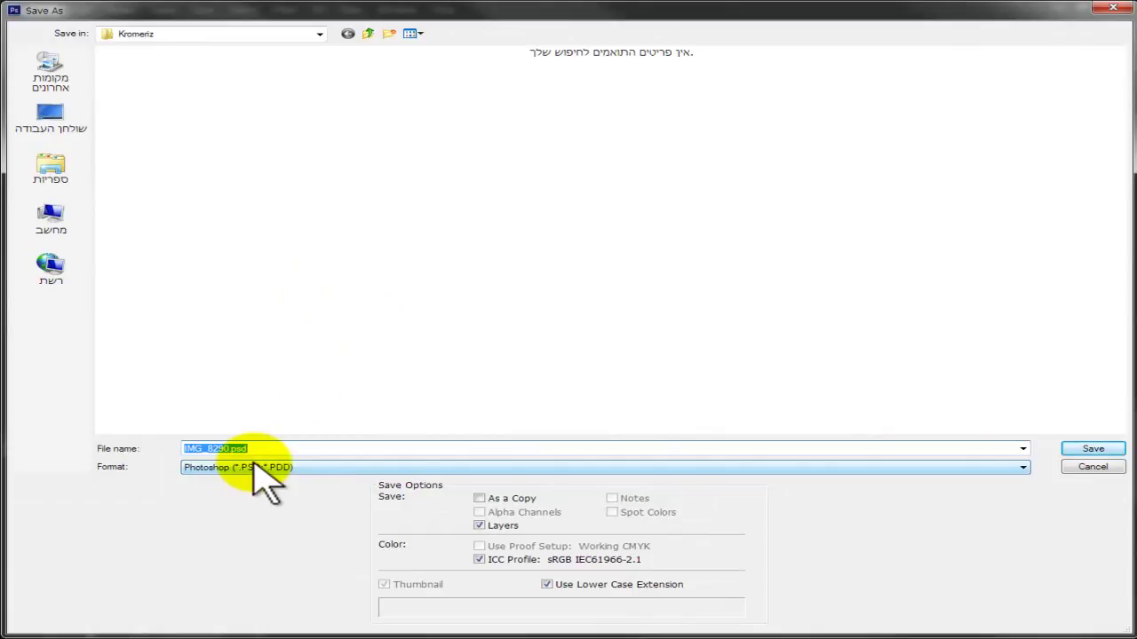
left_click(299, 468)
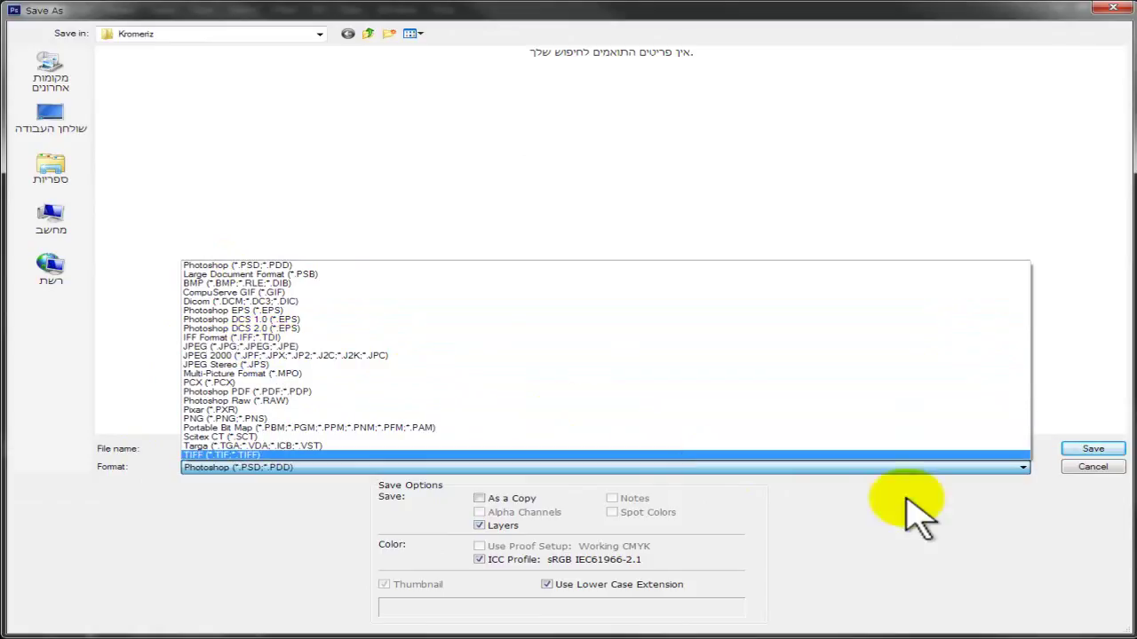
left_click(1092, 485)
left_click(1079, 468)
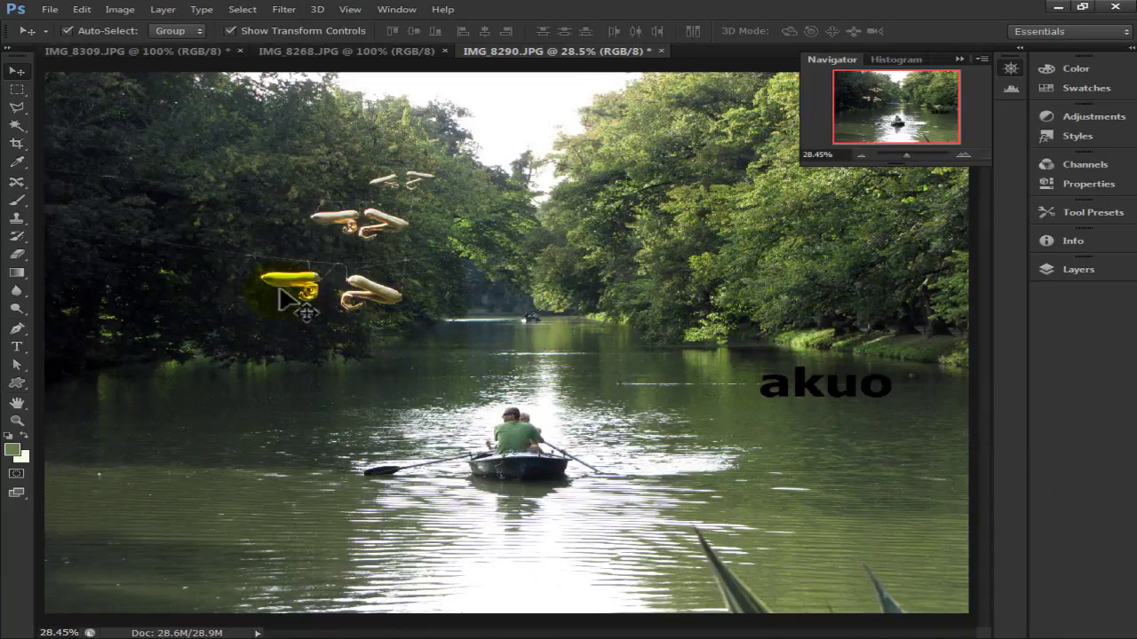
Step: Select a large elliptical area of the river scene around the rowing boat and switch to the Move tool
left_click(17, 89)
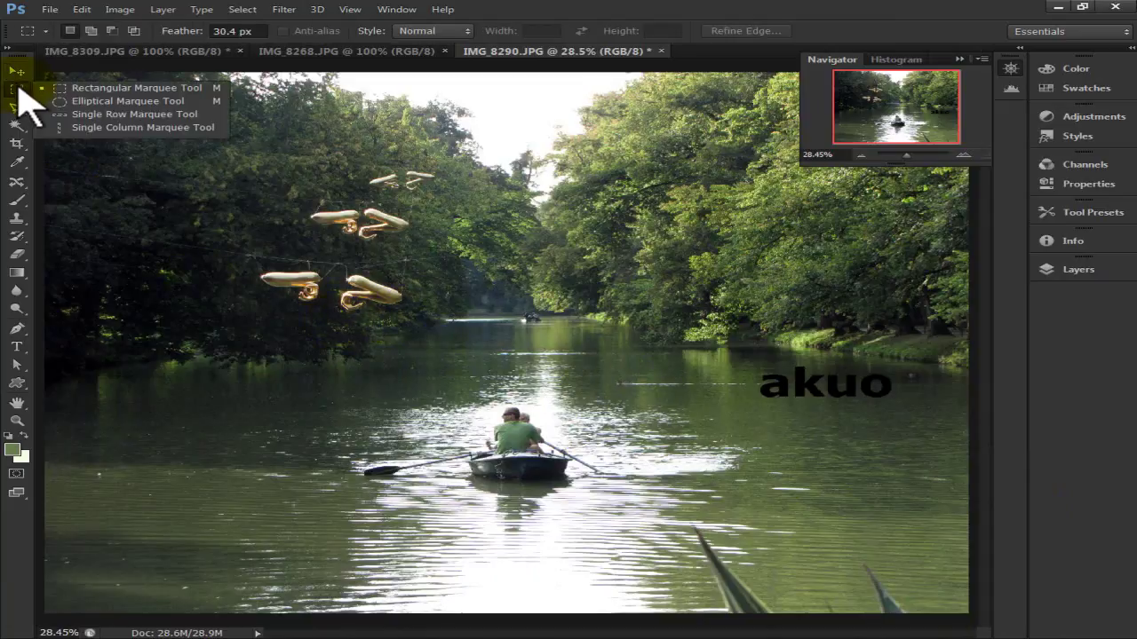
left_click(57, 101)
left_click_drag(271, 224, 706, 508)
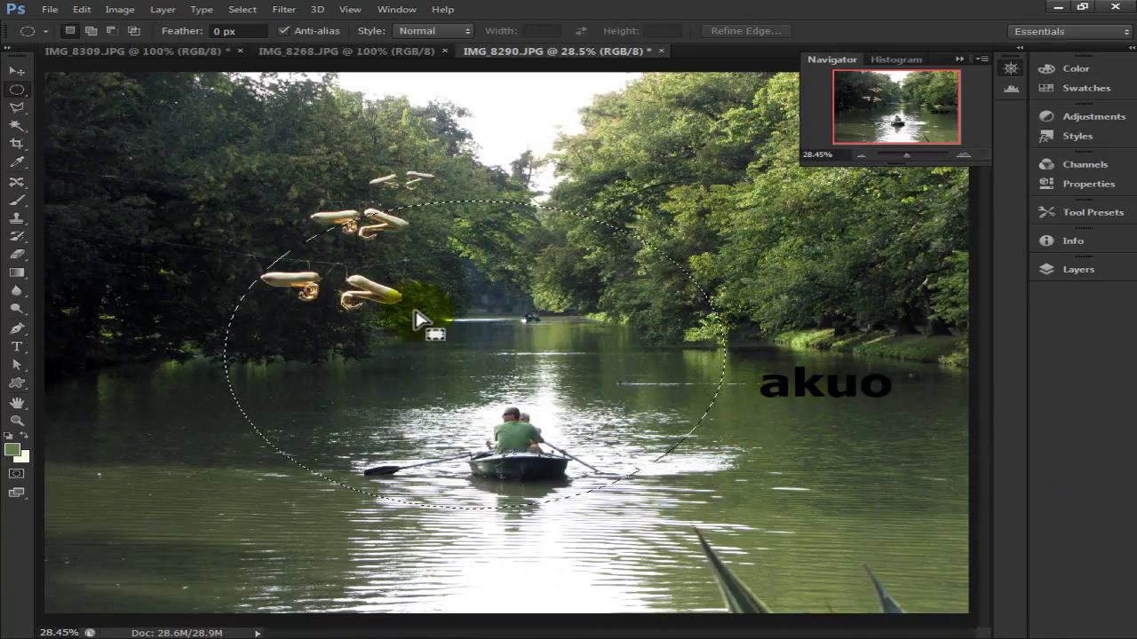
left_click(15, 71)
left_click(224, 181)
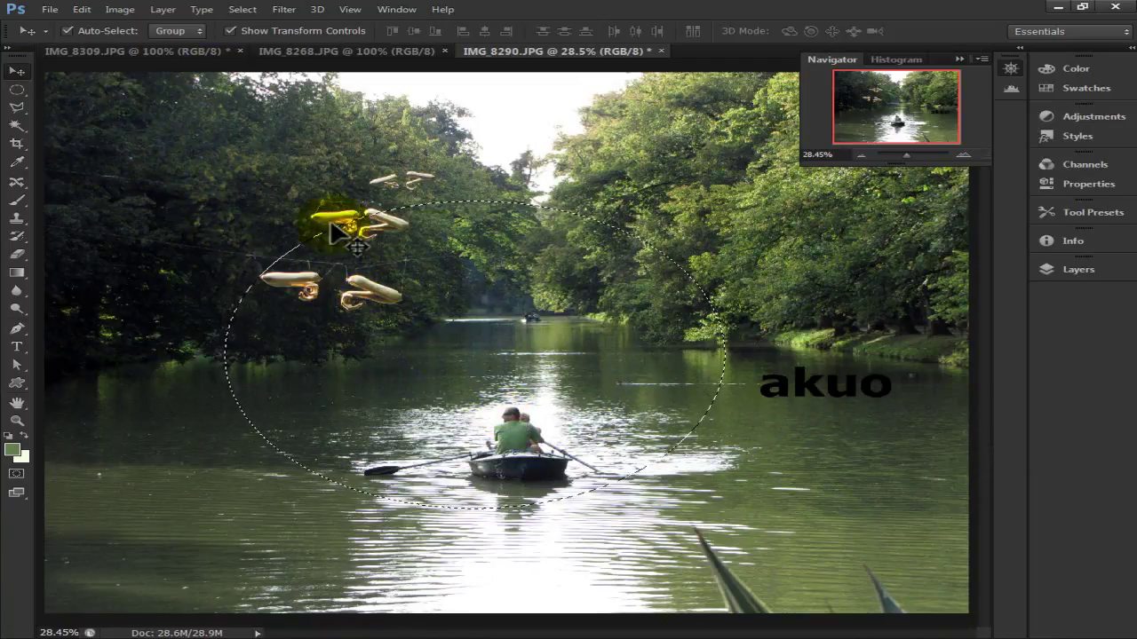
Step: Convert the Background into a regular layer, erase everything outside the elliptical area of the river photo, and deselect
left_click(241, 9)
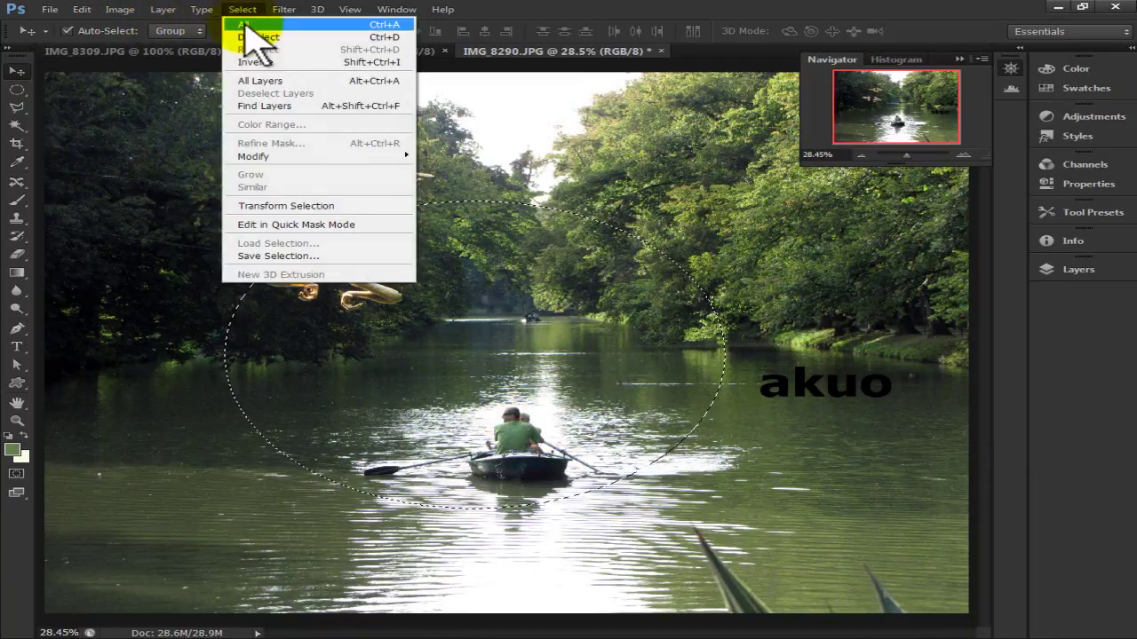
left_click(254, 24)
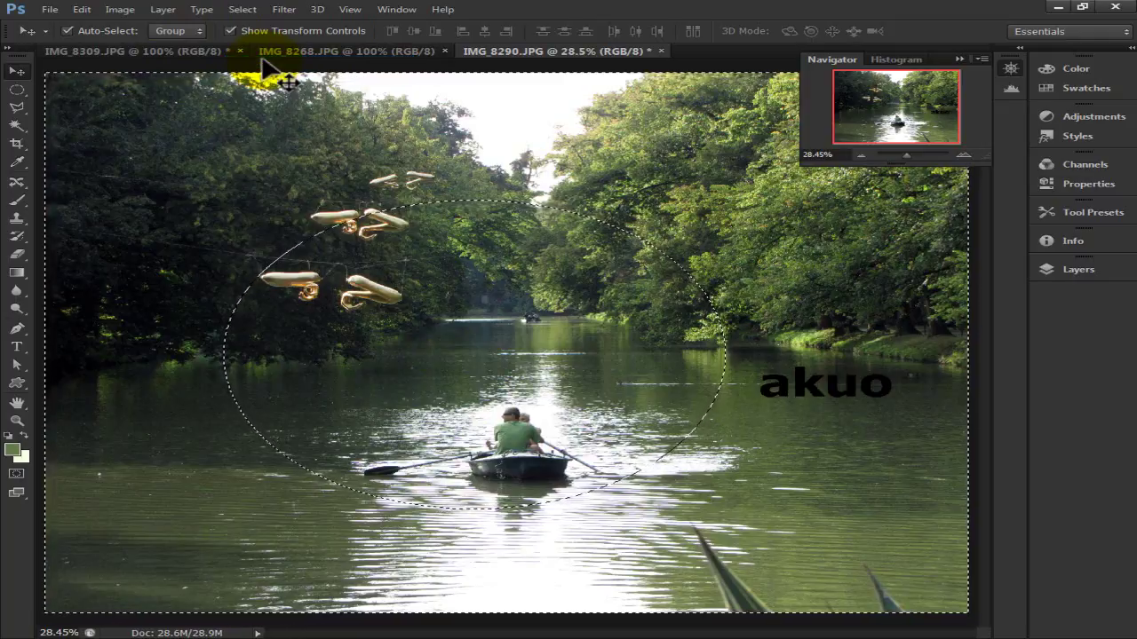
key("F7")
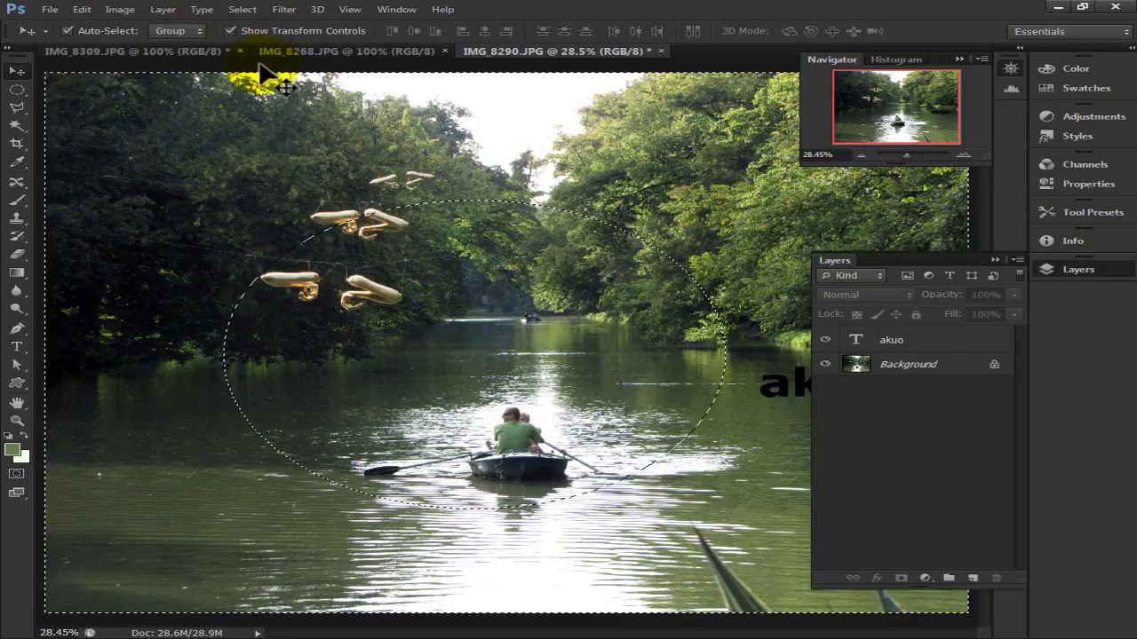
double_click(908, 366)
left_click(717, 211)
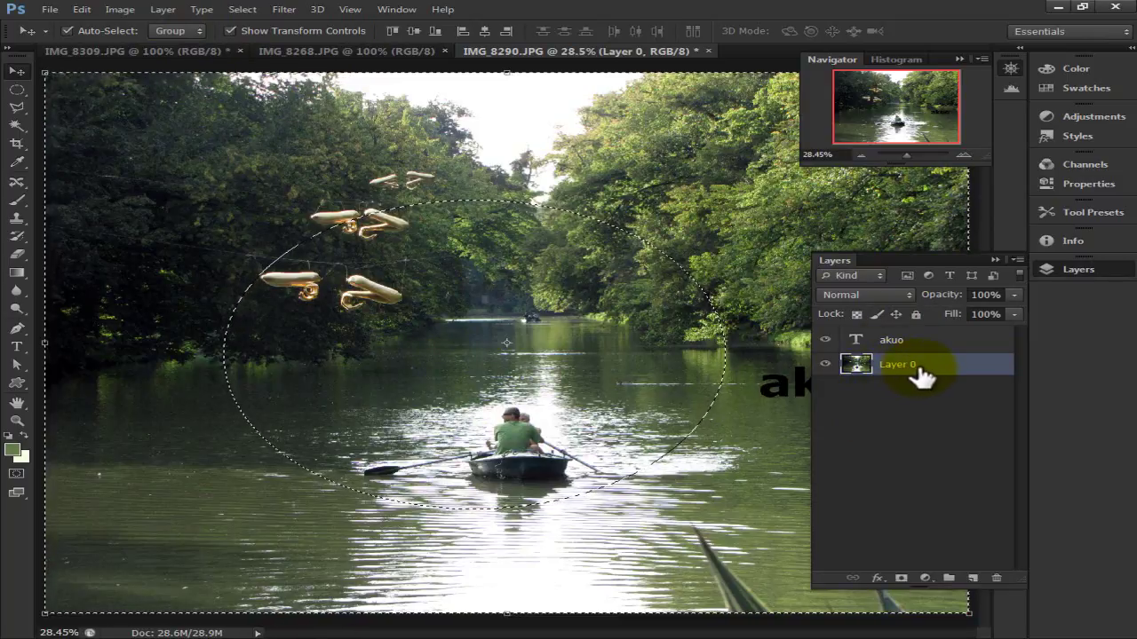
key("Delete")
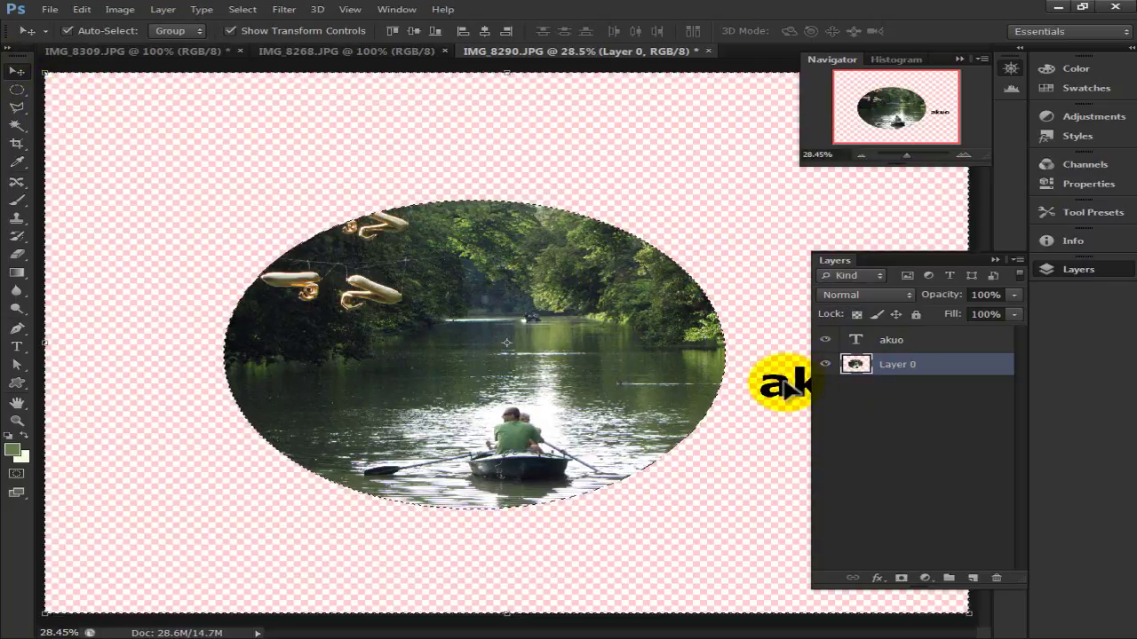
key("ctrl+d")
Step: Move the "akuo" text onto the water in the middle of the oval and recolour it pale pink, eed6d6
left_click_drag(784, 391, 449, 355)
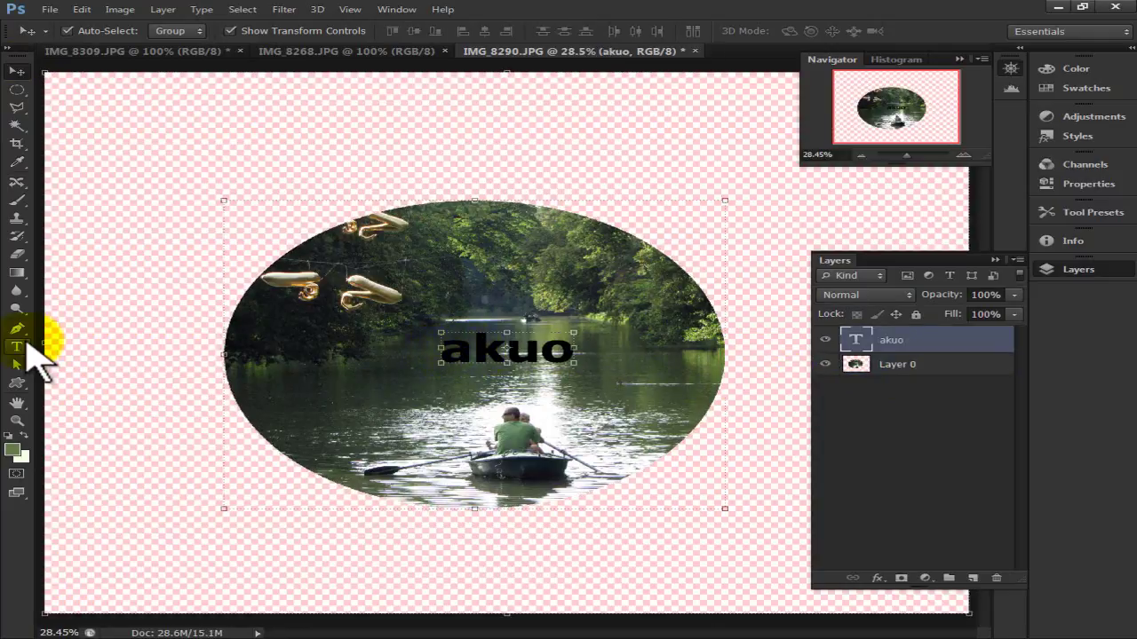
left_click(17, 346)
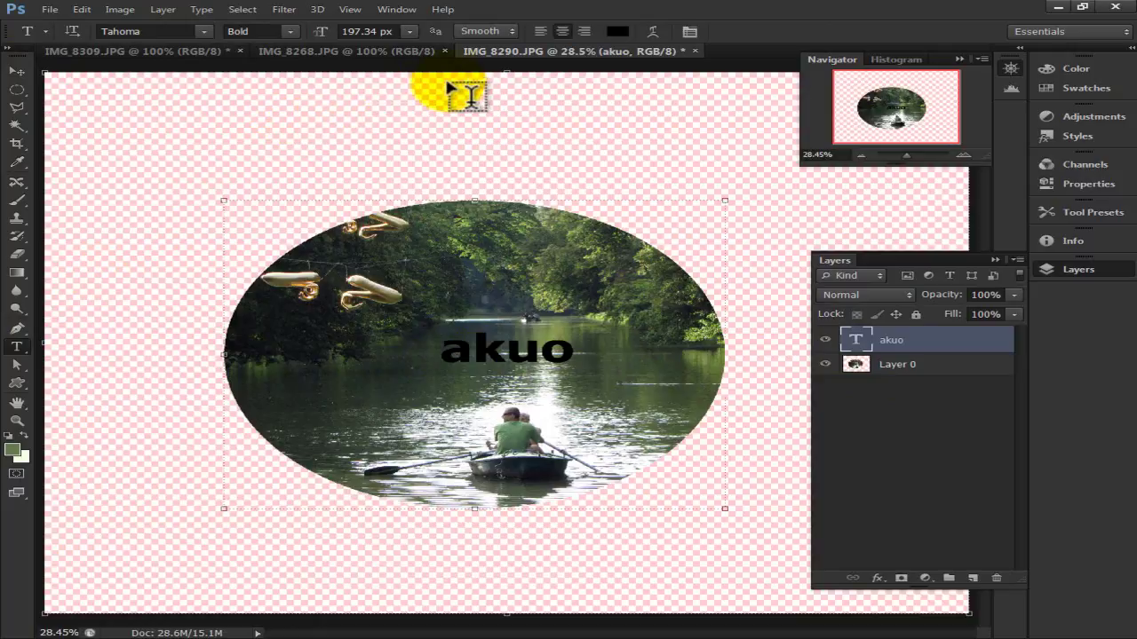
left_click(617, 31)
left_click(380, 261)
left_click(357, 253)
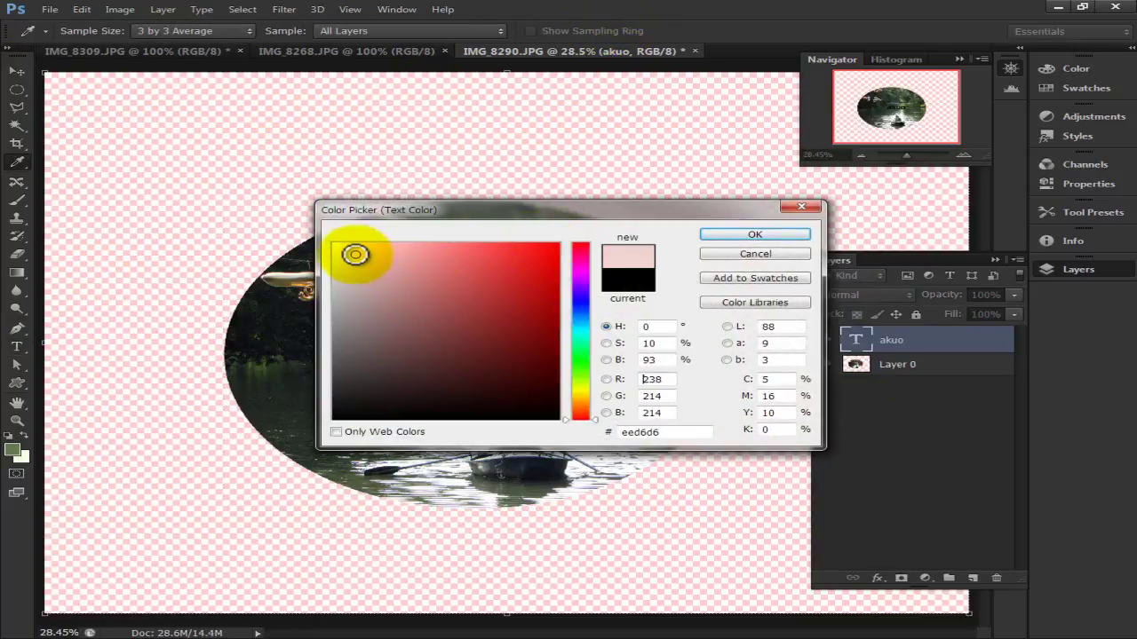
left_click(755, 234)
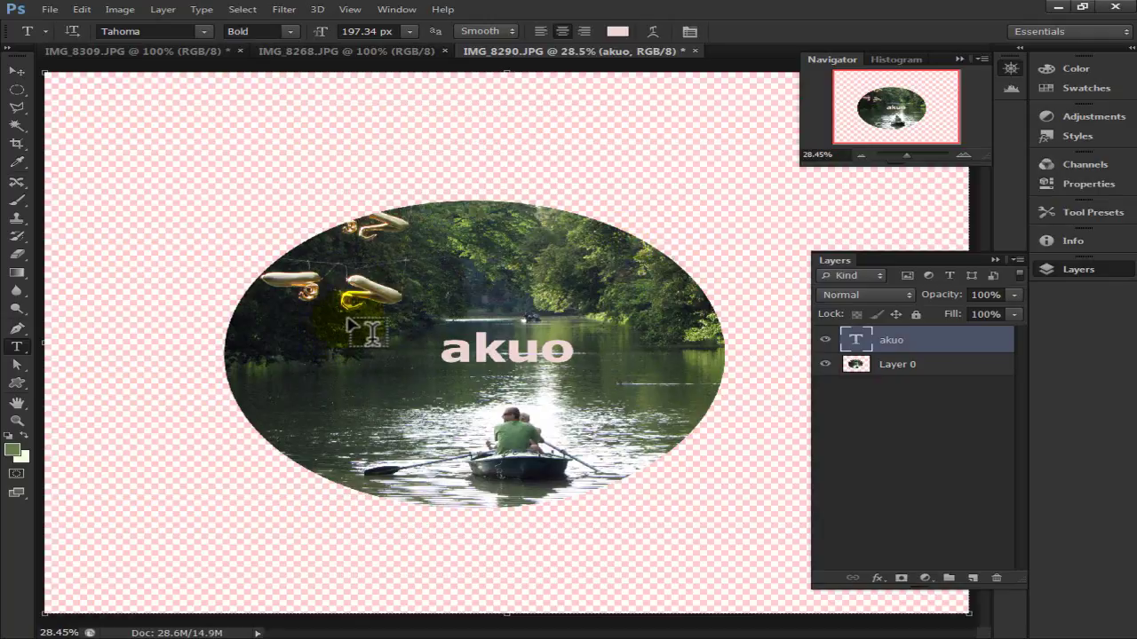
left_click(289, 229)
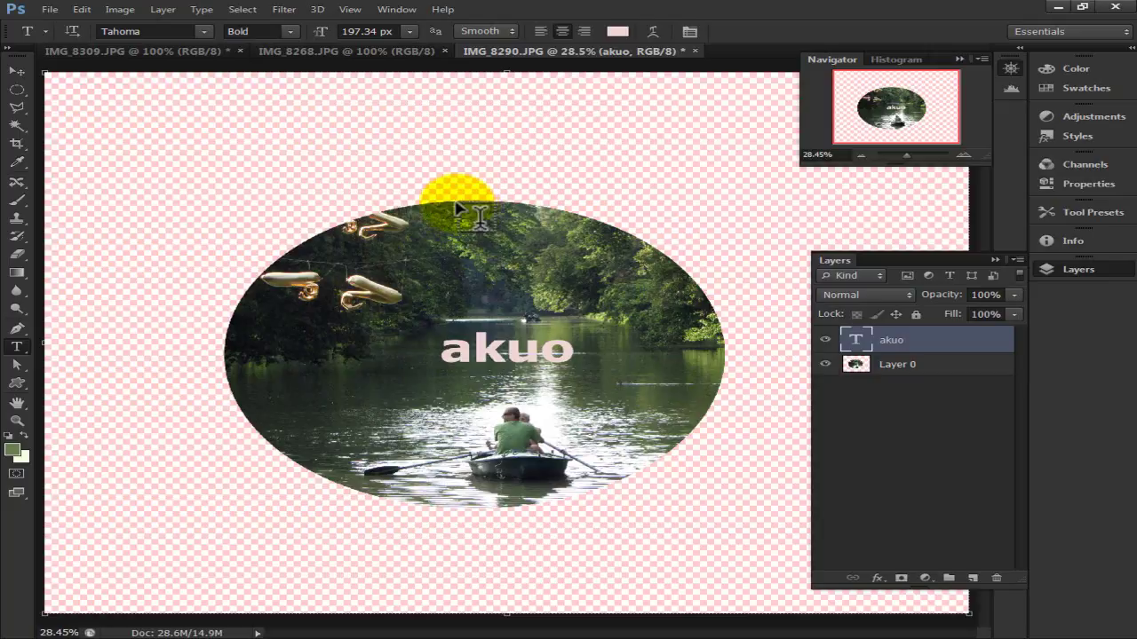
Step: Save a copy of the oval image in CompuServe GIF format as "1" in the Kromeriz folder, with Normal row order
left_click(50, 13)
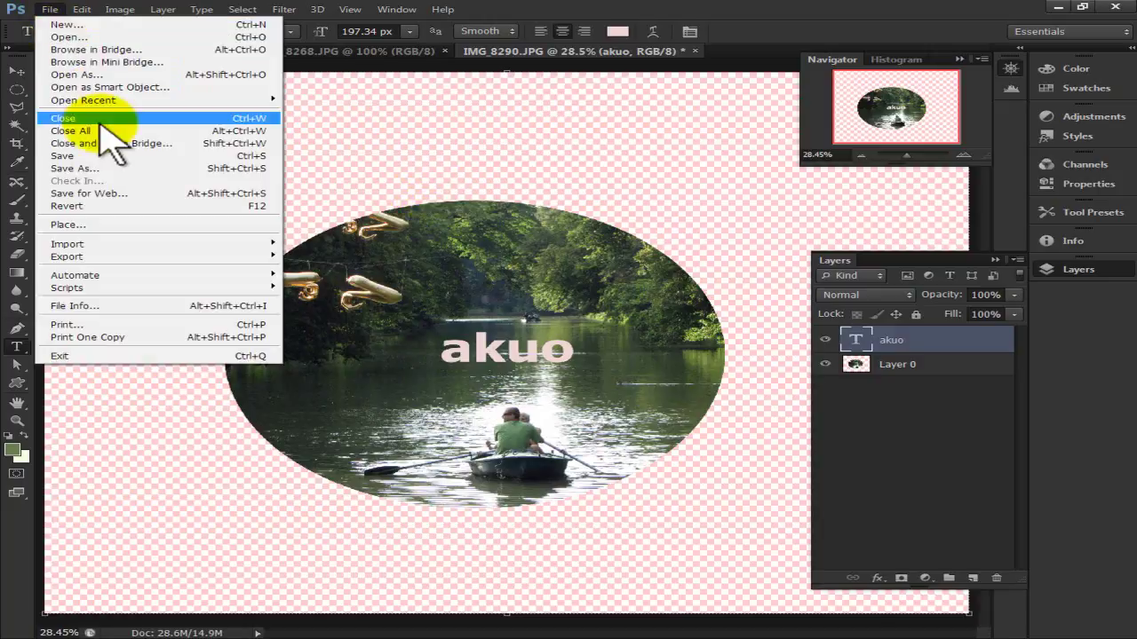
left_click(97, 174)
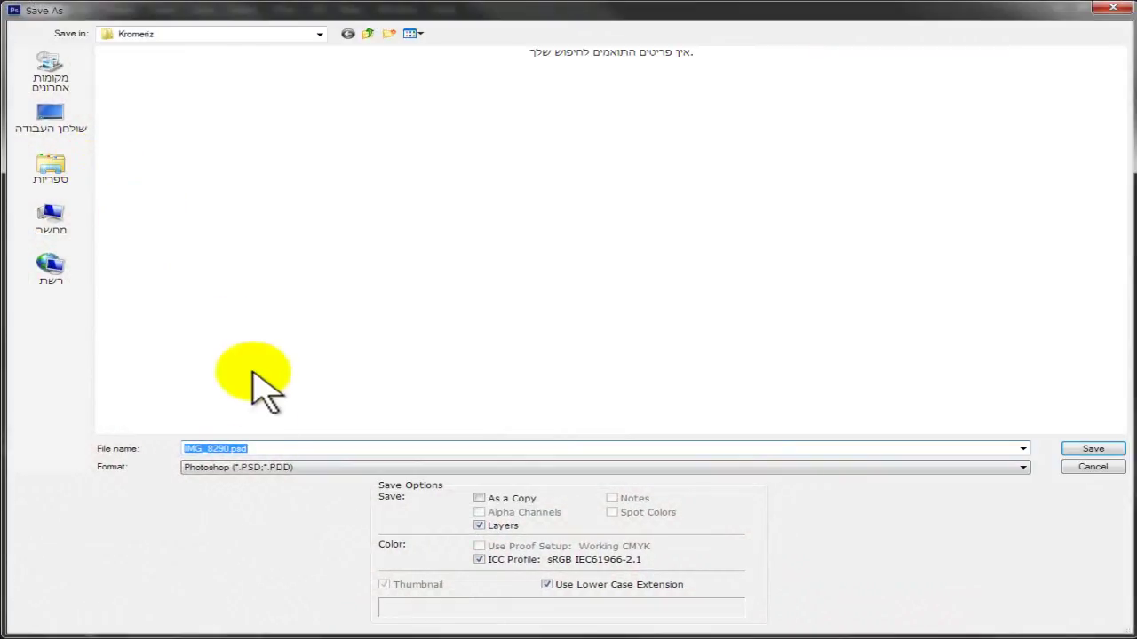
left_click(259, 467)
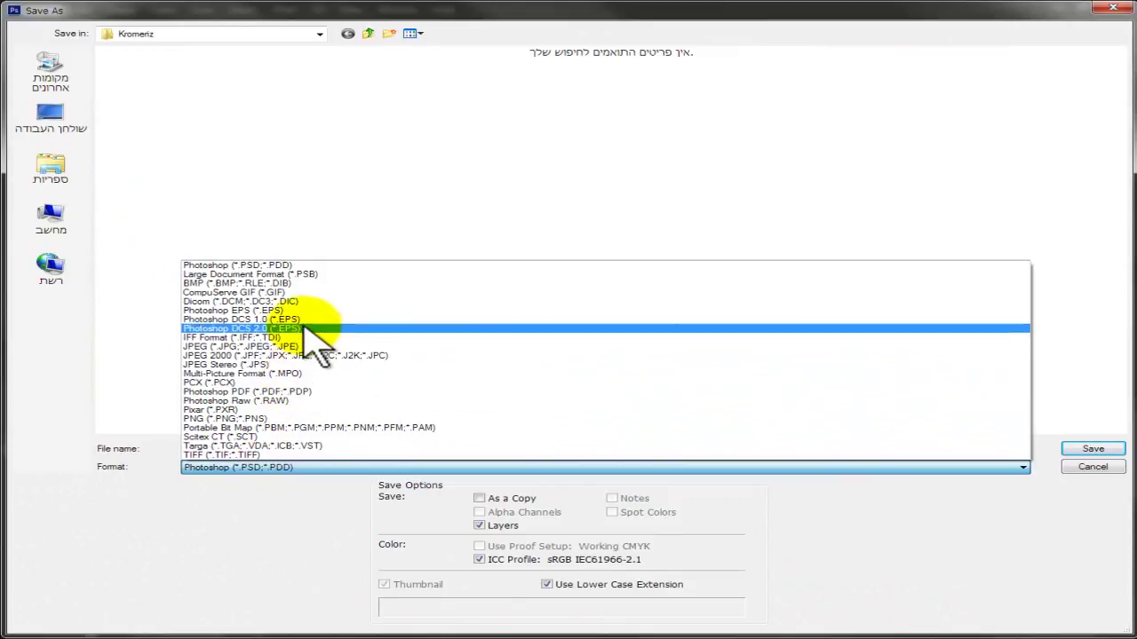
left_click(303, 291)
double_click(276, 449)
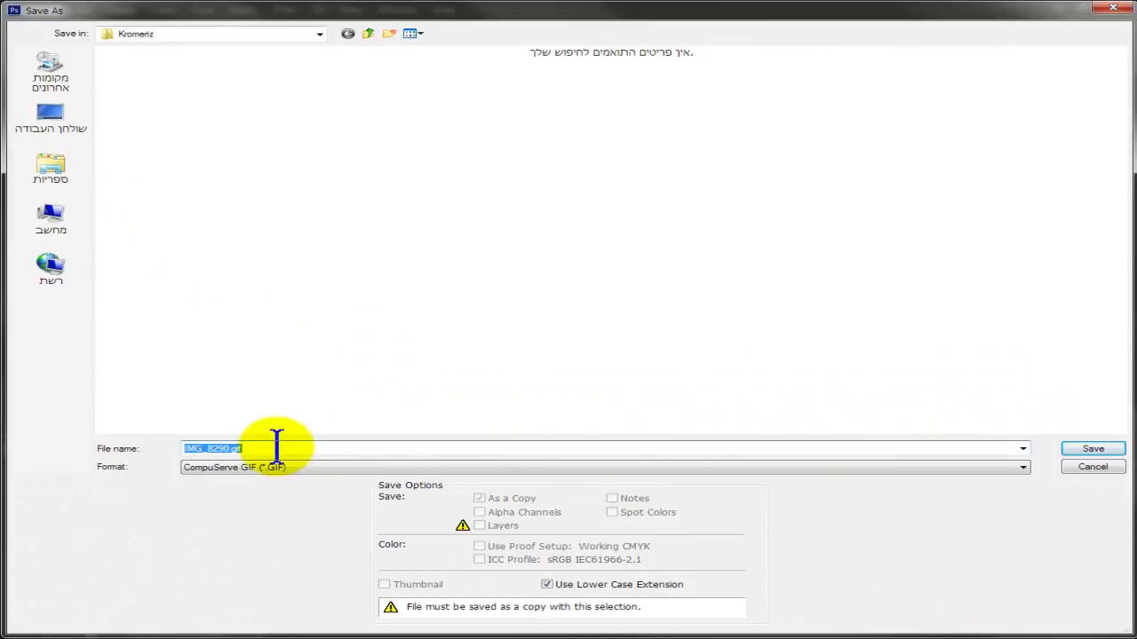
type("1")
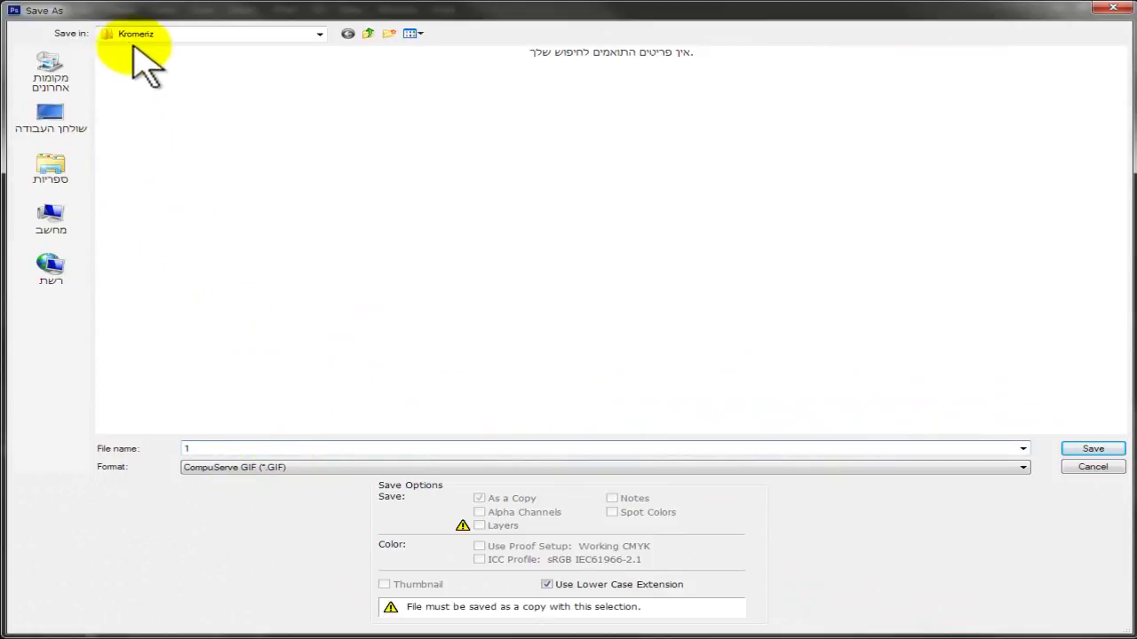
left_click(1076, 451)
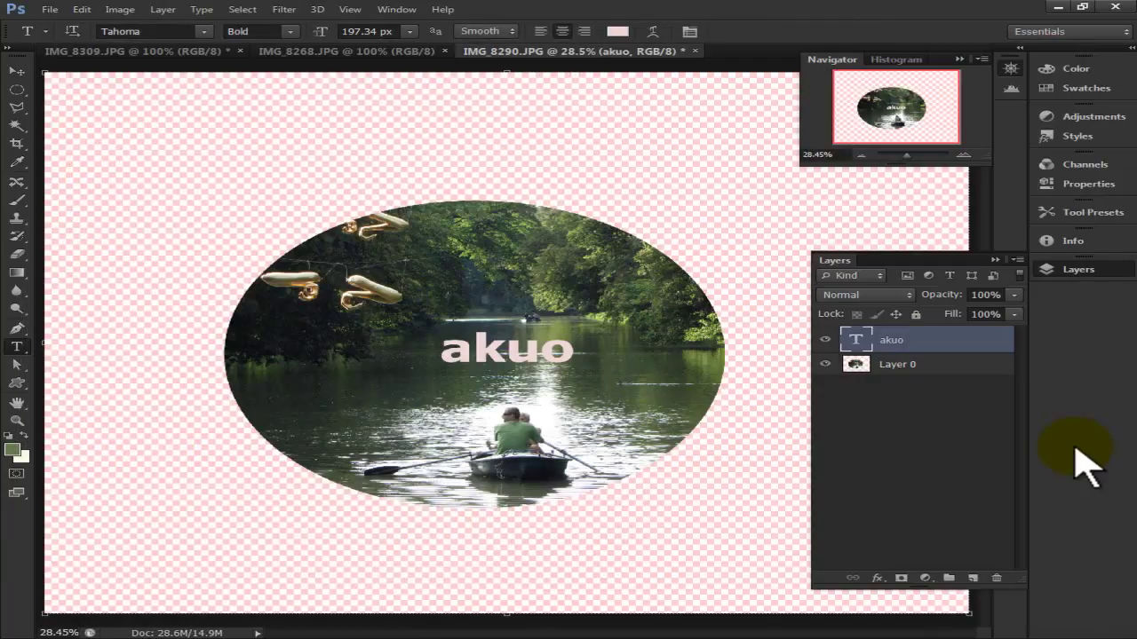
left_click(672, 181)
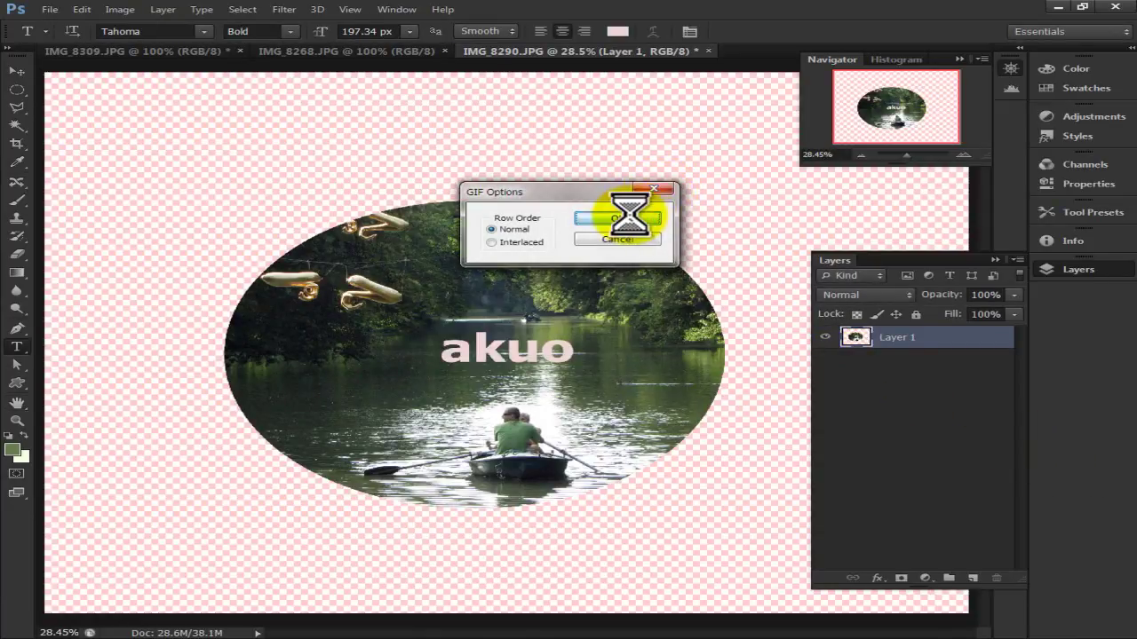
left_click(688, 221)
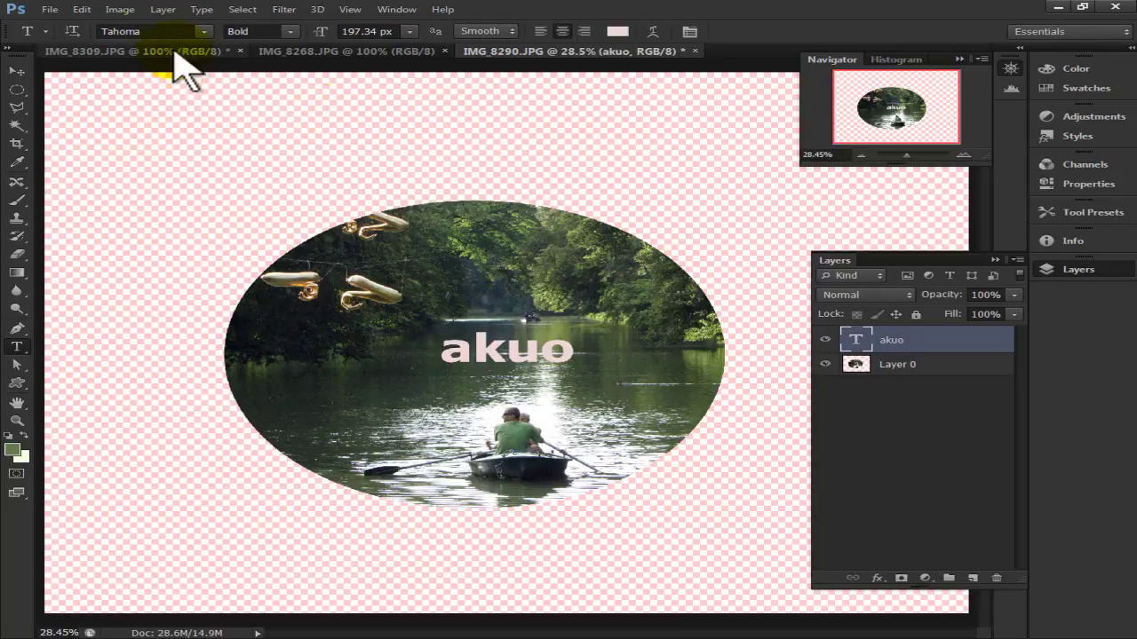
Step: Save another copy of the oval image in PNG format as "1" in the Kromeriz folder
left_click(49, 12)
left_click(96, 169)
left_click(284, 468)
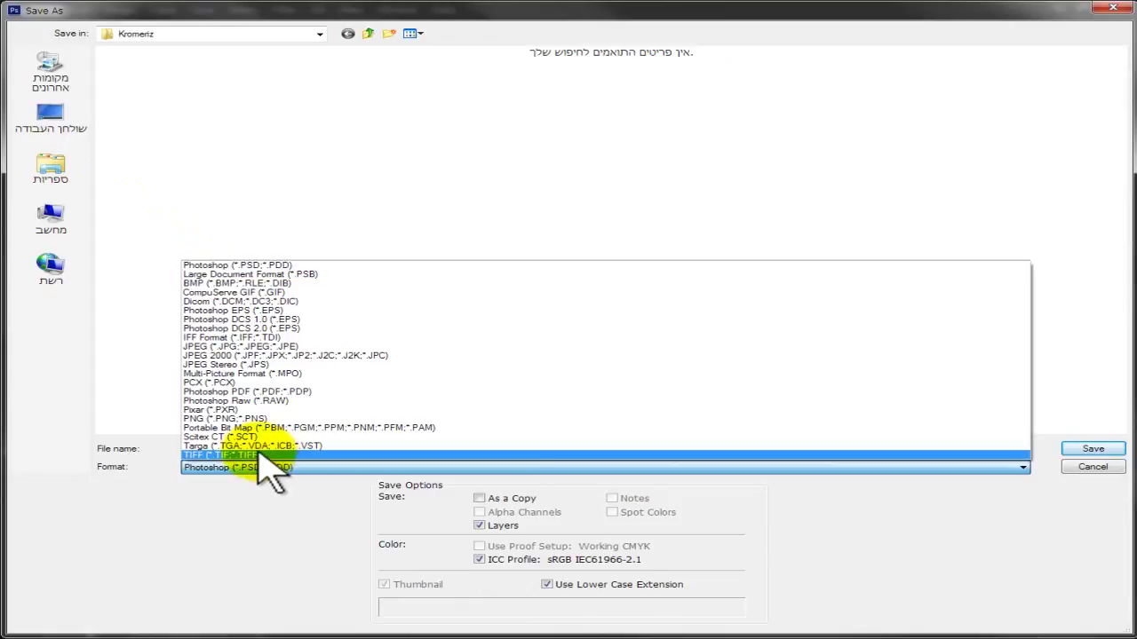
left_click(230, 420)
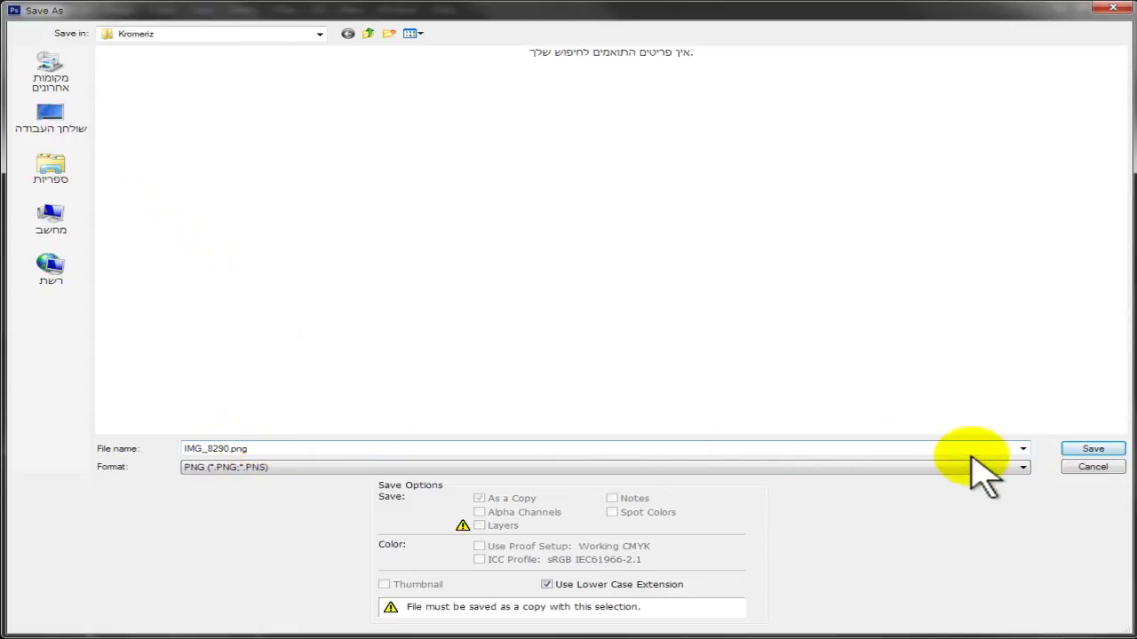
double_click(343, 449)
type("1")
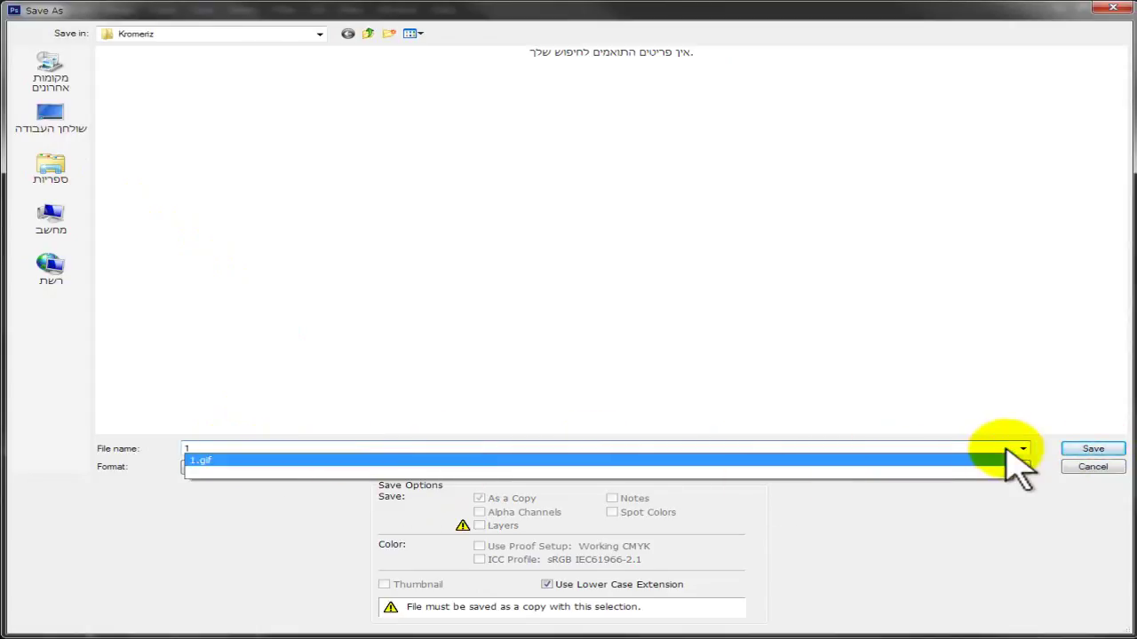
left_click(1092, 448)
left_click(627, 203)
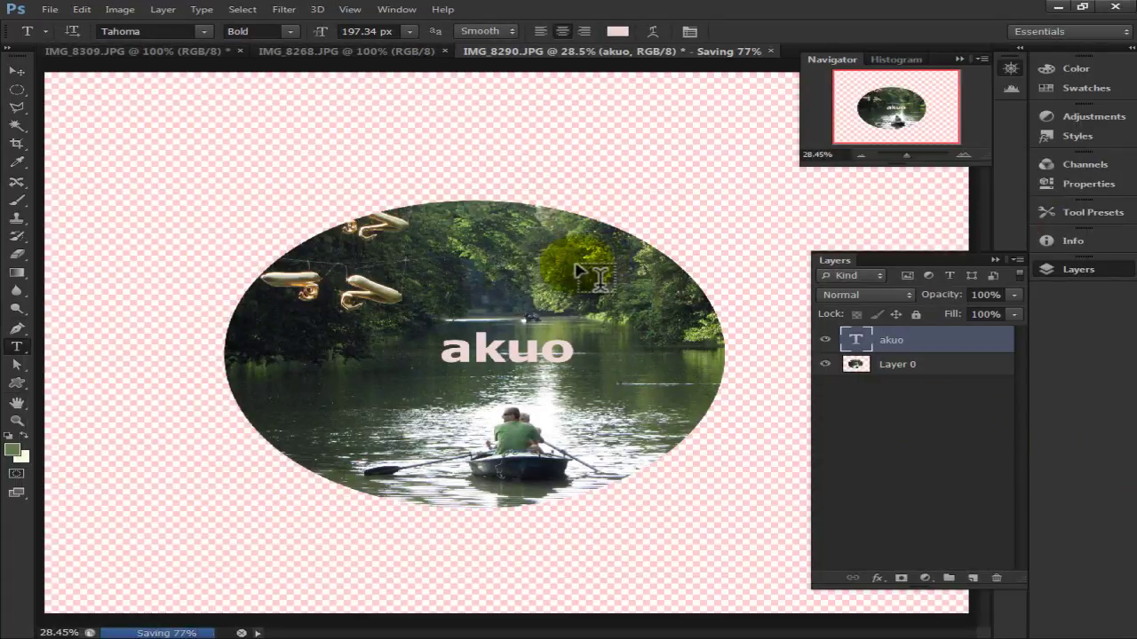